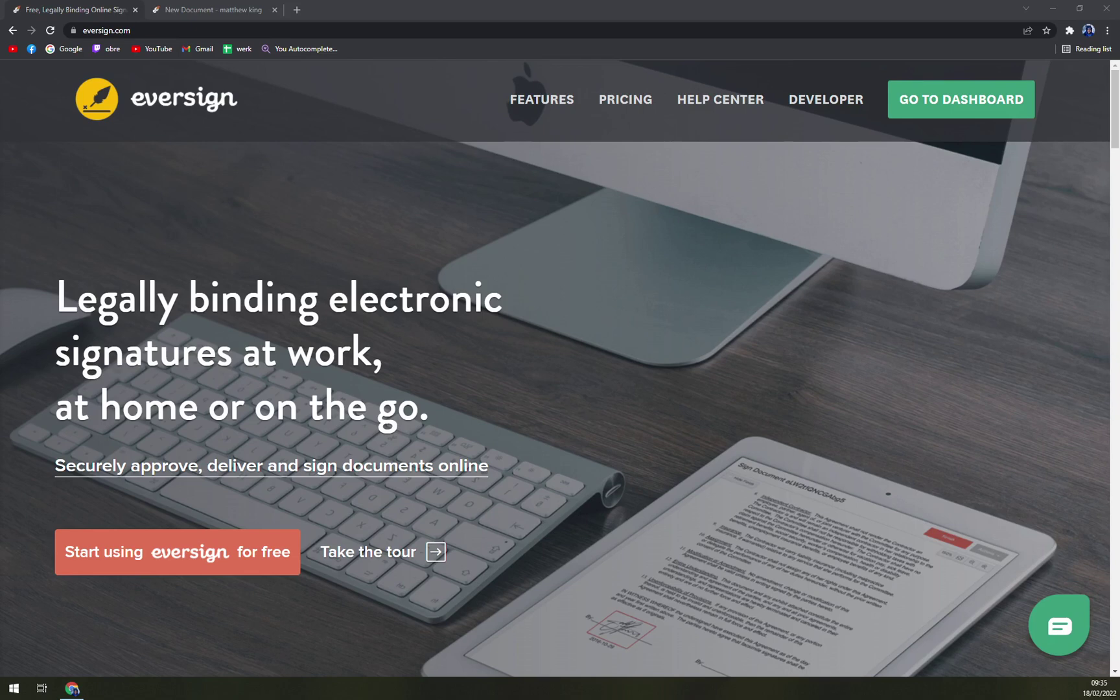
- Scroll the eversign homepage briefly, then switch to the New Document tab
{"action": "scroll", "coordinate": [318, 230], "scroll_direction": "down", "scroll_amount": 1}
{"action": "scroll", "coordinate": [389, 217], "scroll_direction": "up", "scroll_amount": 1}
{"action": "left_click", "coordinate": [184, 9]}
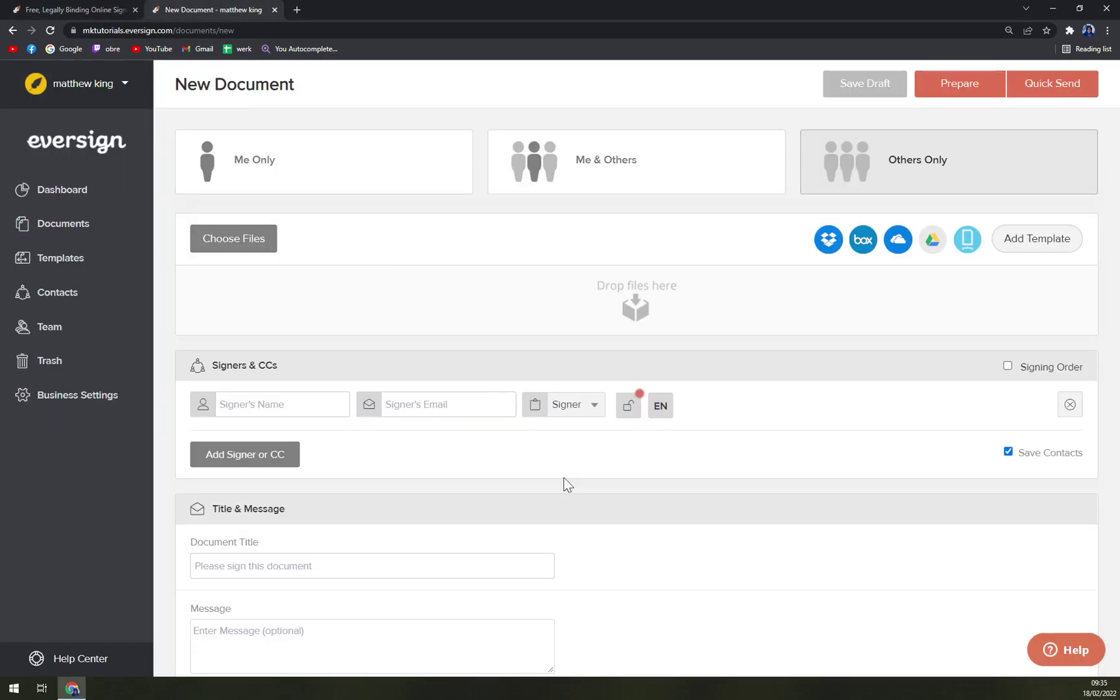
- Return to the eversign.com homepage tab about legally binding electronic signatures
{"action": "left_click", "coordinate": [129, 10]}
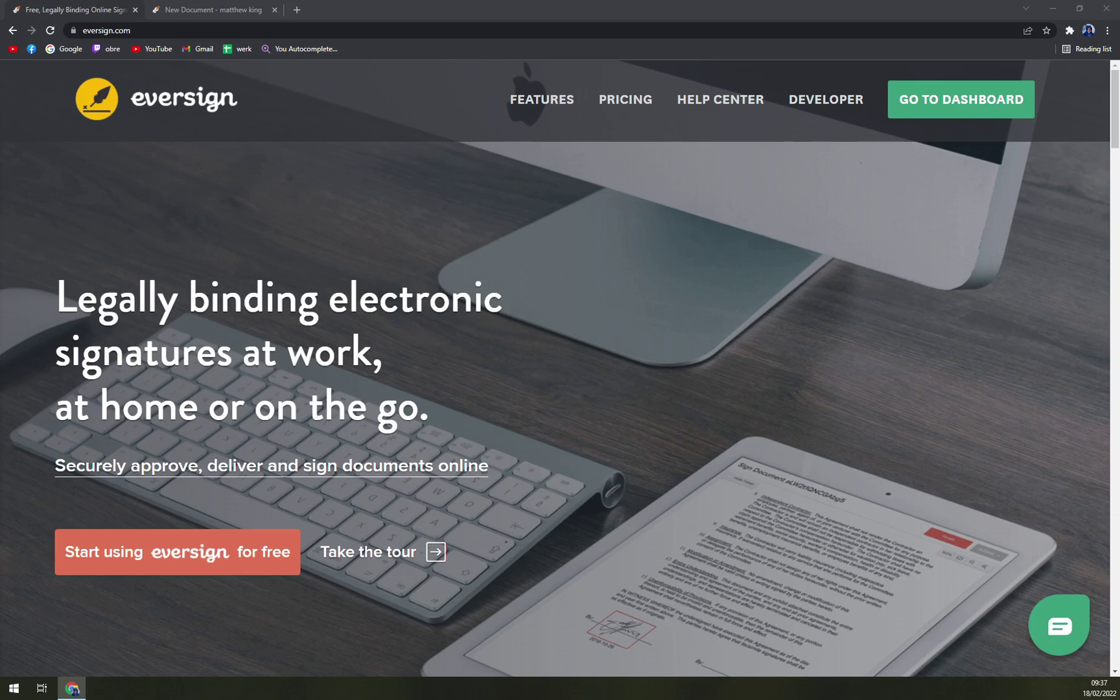
- Open Pricing and review the Free, Basic, Professional and Professional plus plans and tooltips
{"action": "left_click", "coordinate": [606, 105]}
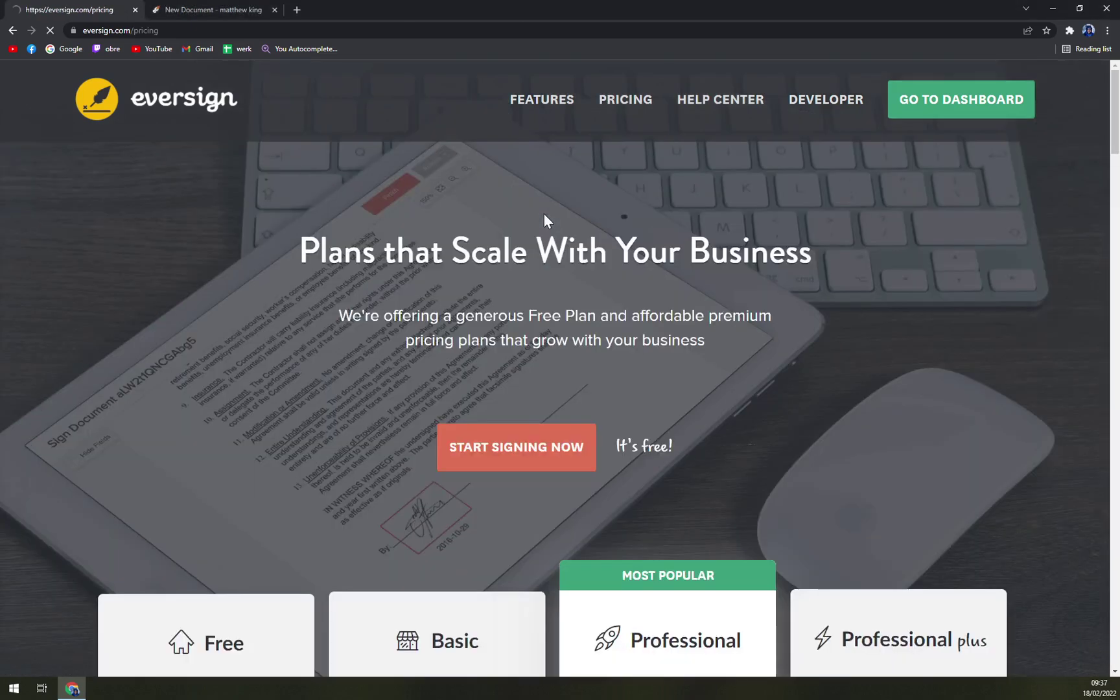
{"action": "scroll", "coordinate": [260, 357], "scroll_direction": "down", "scroll_amount": 8}
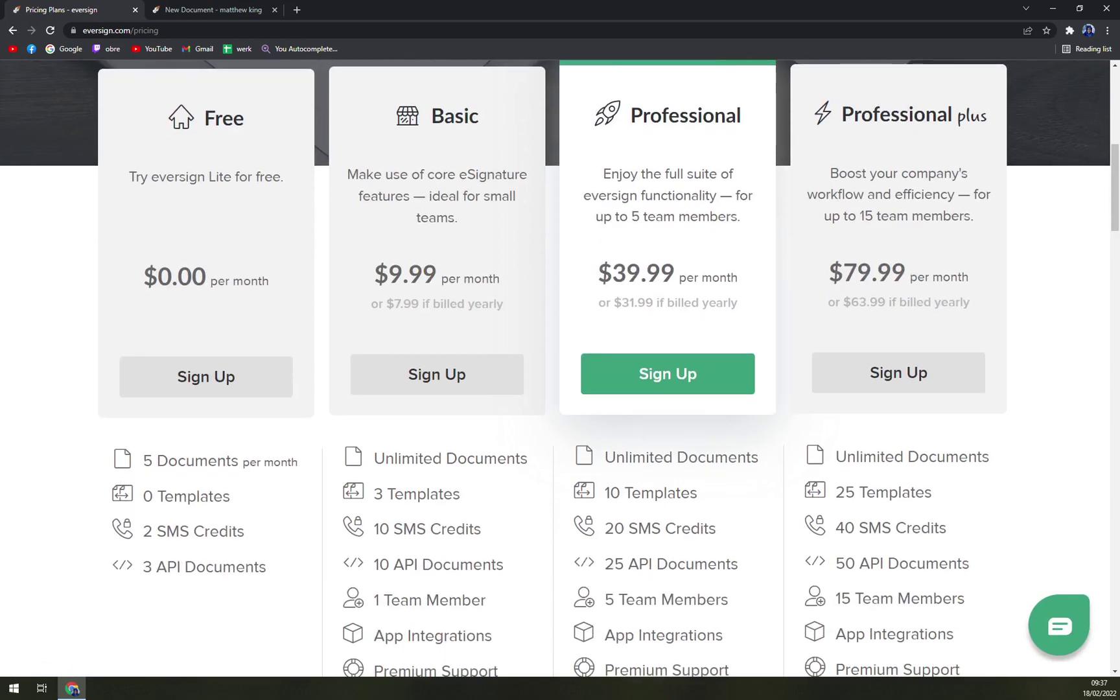
{"action": "key", "text": "ctrl+minus"}
{"action": "key", "text": "ctrl+plus"}
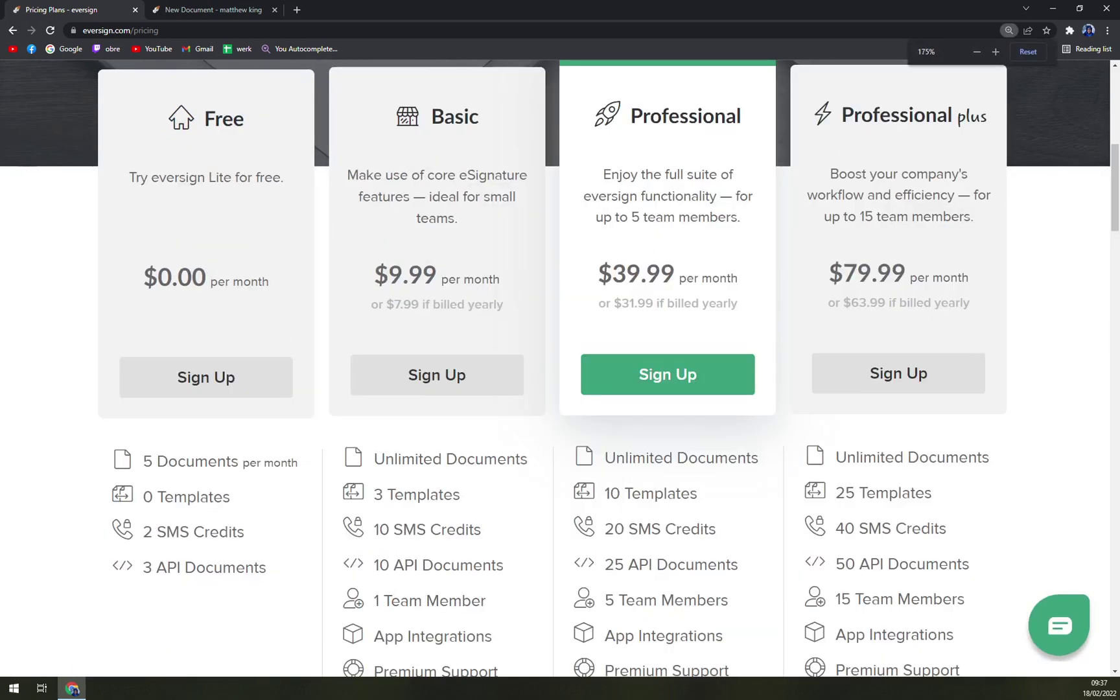
{"action": "scroll", "coordinate": [245, 254], "scroll_direction": "up", "scroll_amount": 1}
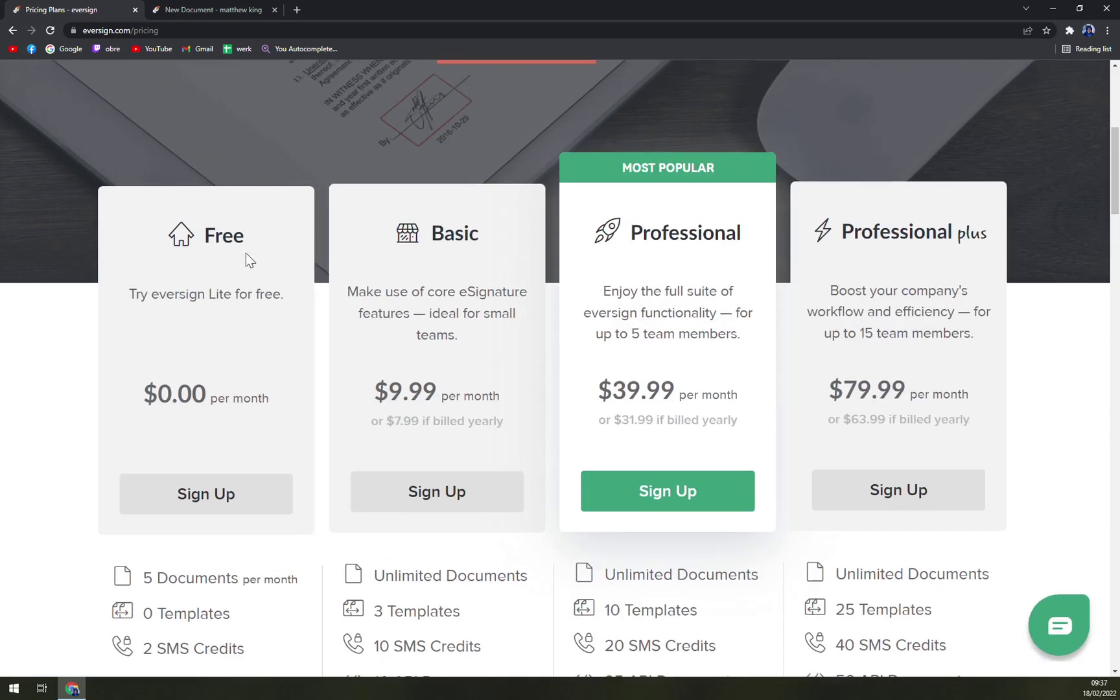
{"action": "scroll", "coordinate": [242, 312], "scroll_direction": "down", "scroll_amount": 2}
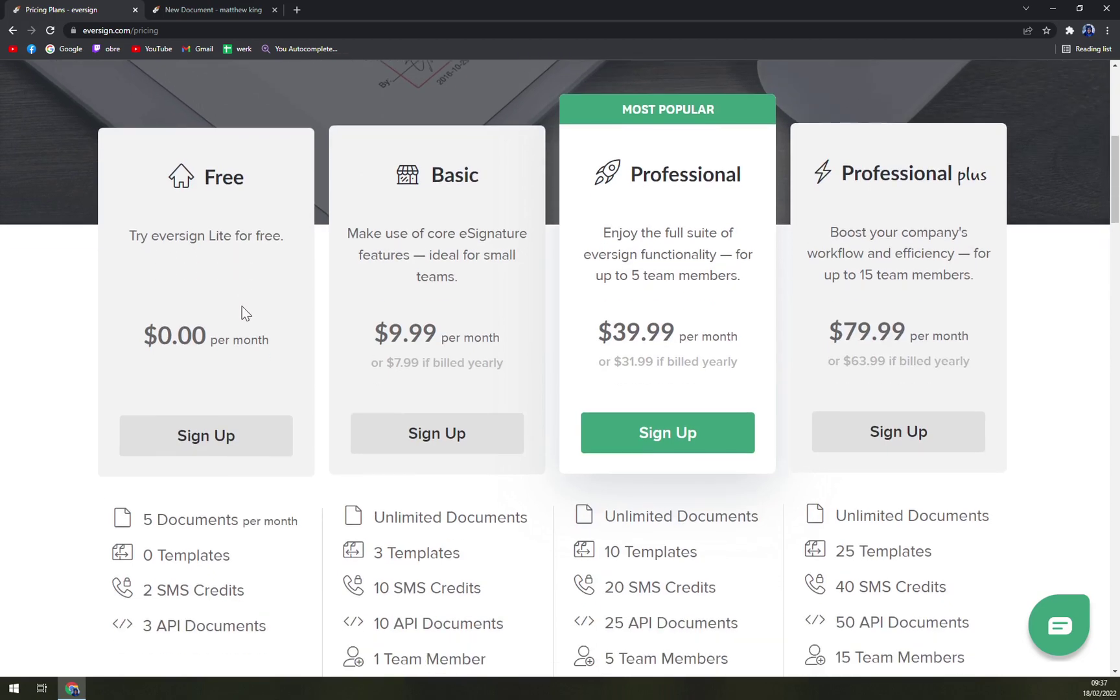
{"action": "mouse_move", "coordinate": [185, 422]}
{"action": "mouse_move", "coordinate": [117, 436]}
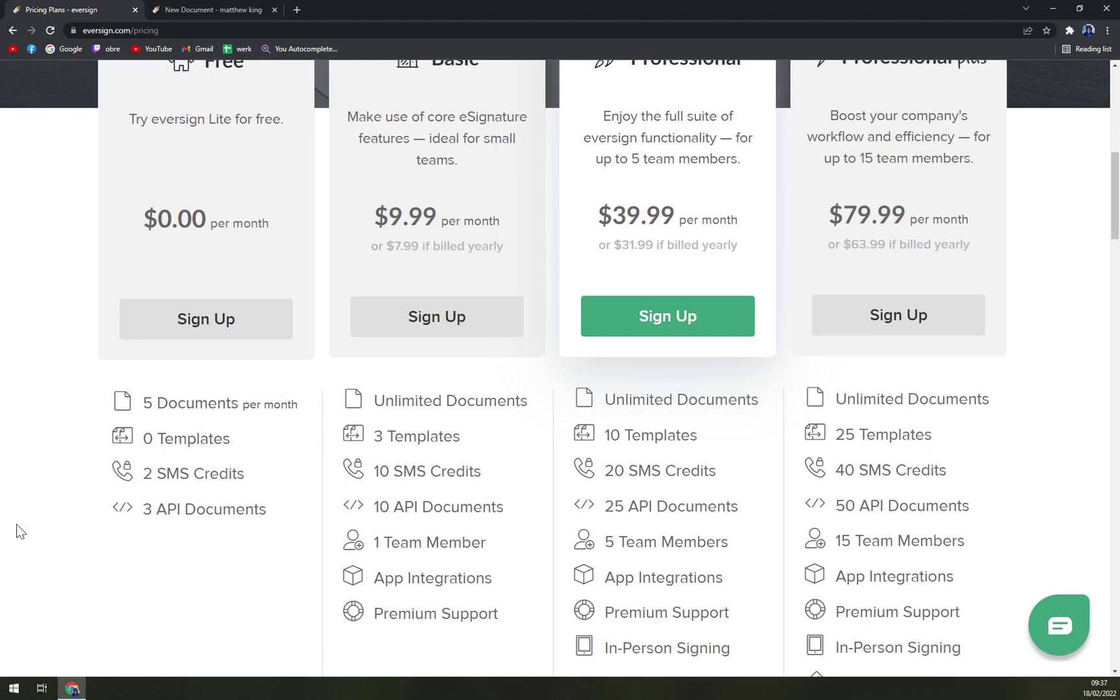
{"action": "scroll", "coordinate": [14, 525], "scroll_direction": "up", "scroll_amount": 1}
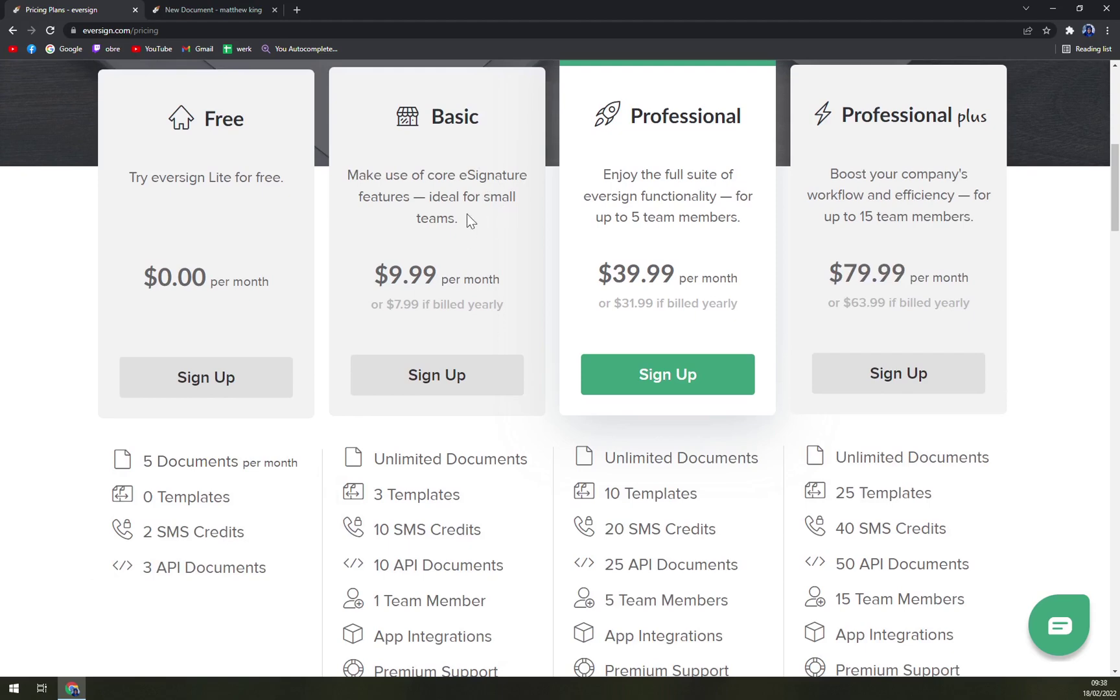
{"action": "scroll", "coordinate": [439, 327], "scroll_direction": "up", "scroll_amount": 3}
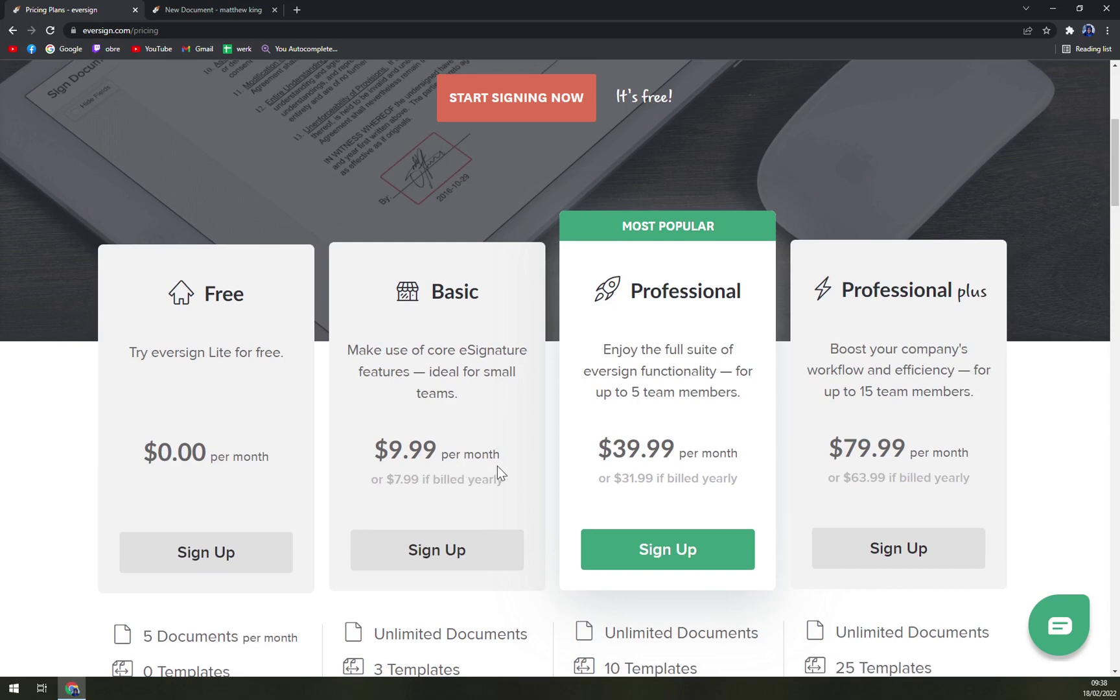
{"action": "scroll", "coordinate": [425, 394], "scroll_direction": "down", "scroll_amount": 3}
{"action": "scroll", "coordinate": [425, 397], "scroll_direction": "up", "scroll_amount": 2}
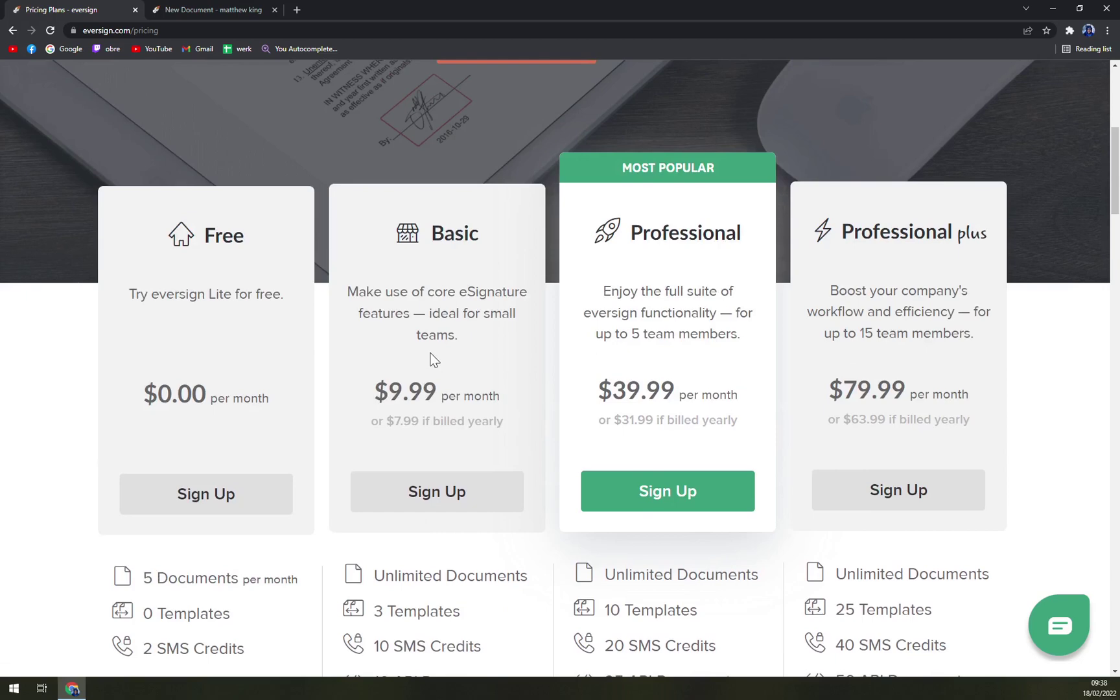
{"action": "scroll", "coordinate": [430, 350], "scroll_direction": "down", "scroll_amount": 3}
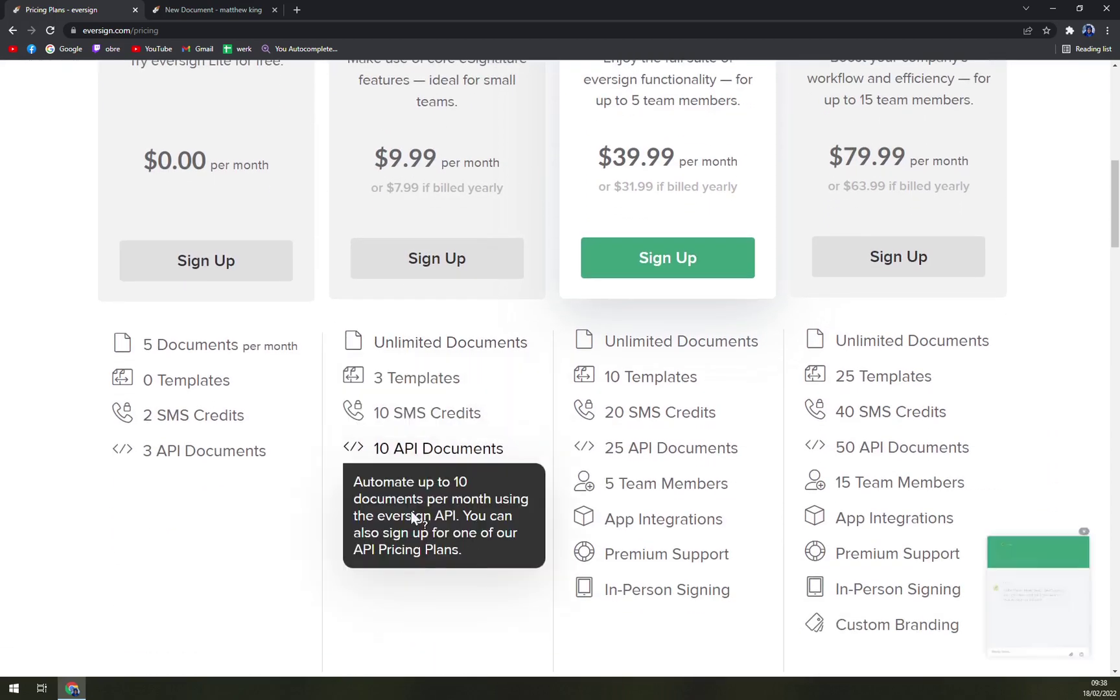
- Close the chat panel and keep browsing the plan cards and feature tooltips
{"action": "left_click", "coordinate": [1054, 161]}
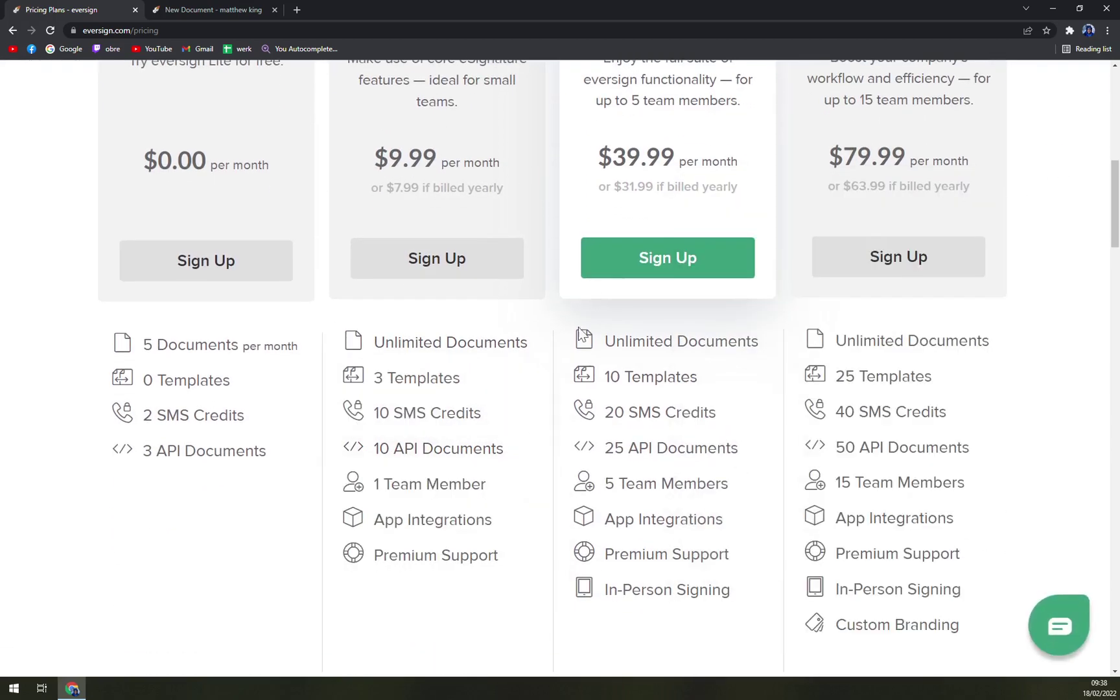
{"action": "scroll", "coordinate": [489, 586], "scroll_direction": "up", "scroll_amount": 3}
{"action": "scroll", "coordinate": [633, 198], "scroll_direction": "down", "scroll_amount": 3}
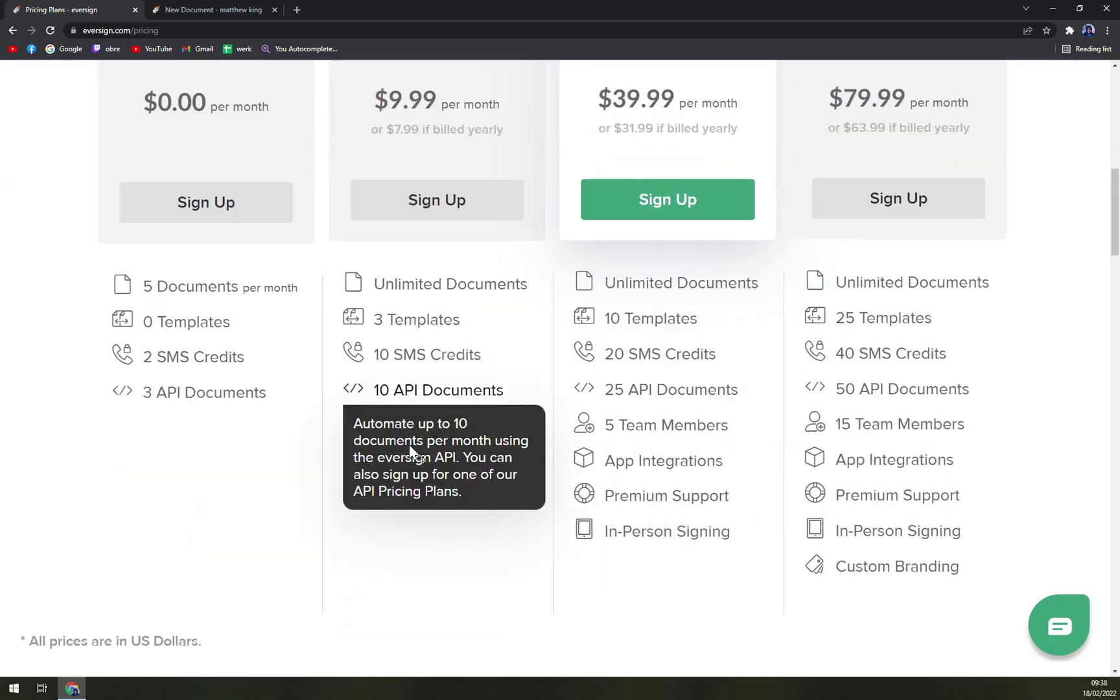
{"action": "mouse_move", "coordinate": [402, 430]}
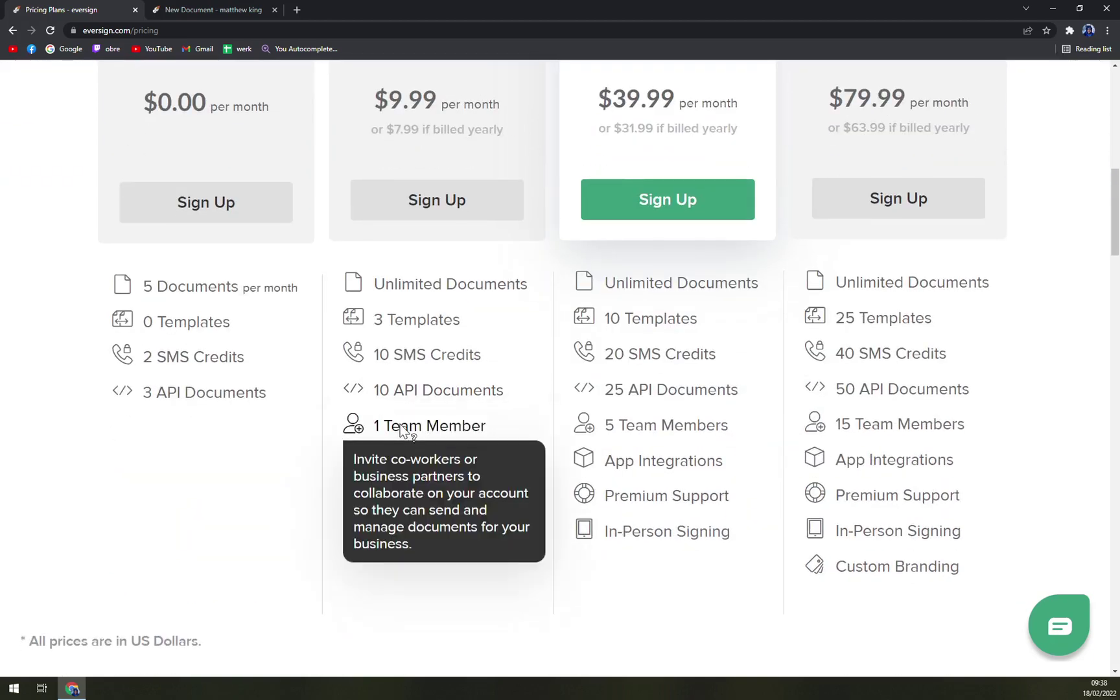
{"action": "scroll", "coordinate": [548, 406], "scroll_direction": "up", "scroll_amount": 3}
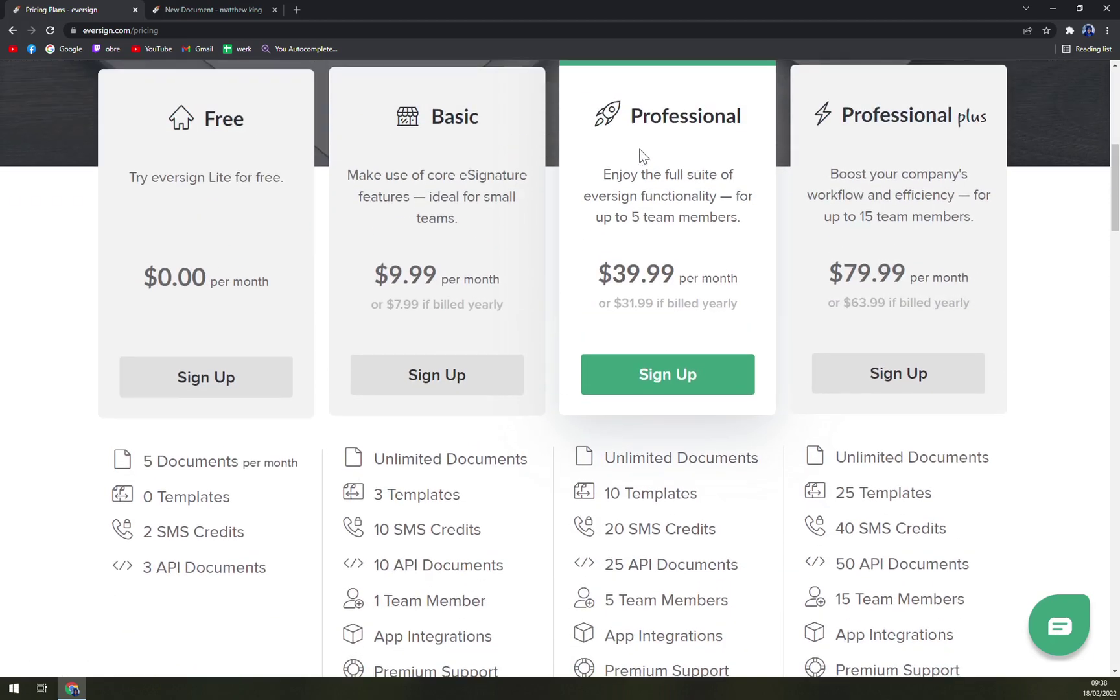
{"action": "scroll", "coordinate": [925, 146], "scroll_direction": "down", "scroll_amount": 4}
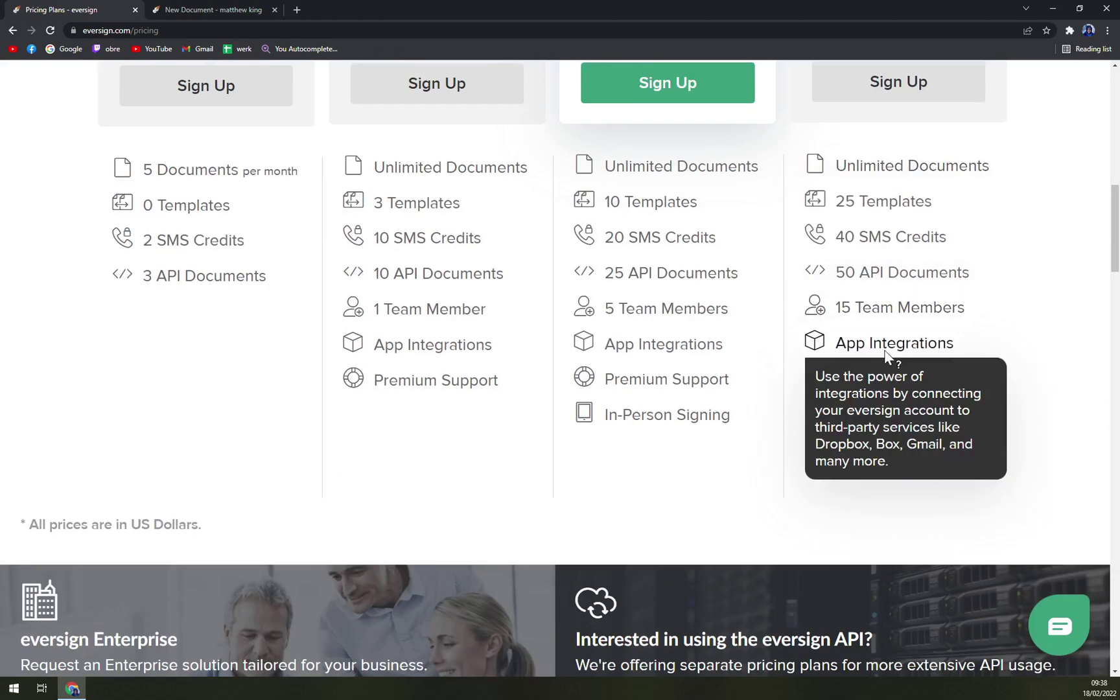
{"action": "scroll", "coordinate": [880, 395], "scroll_direction": "up", "scroll_amount": 5}
{"action": "scroll", "coordinate": [865, 405], "scroll_direction": "up", "scroll_amount": 7}
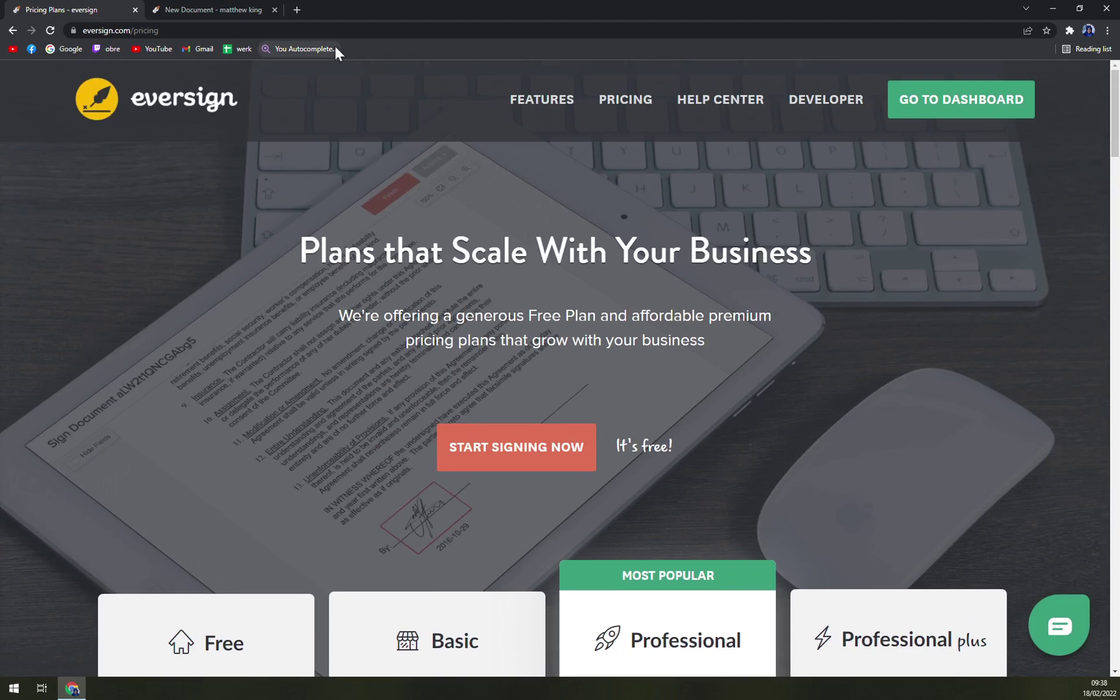
- Browse the Features at a Glance page from the Pricing tab, then return to New Document
{"action": "left_click", "coordinate": [194, 9]}
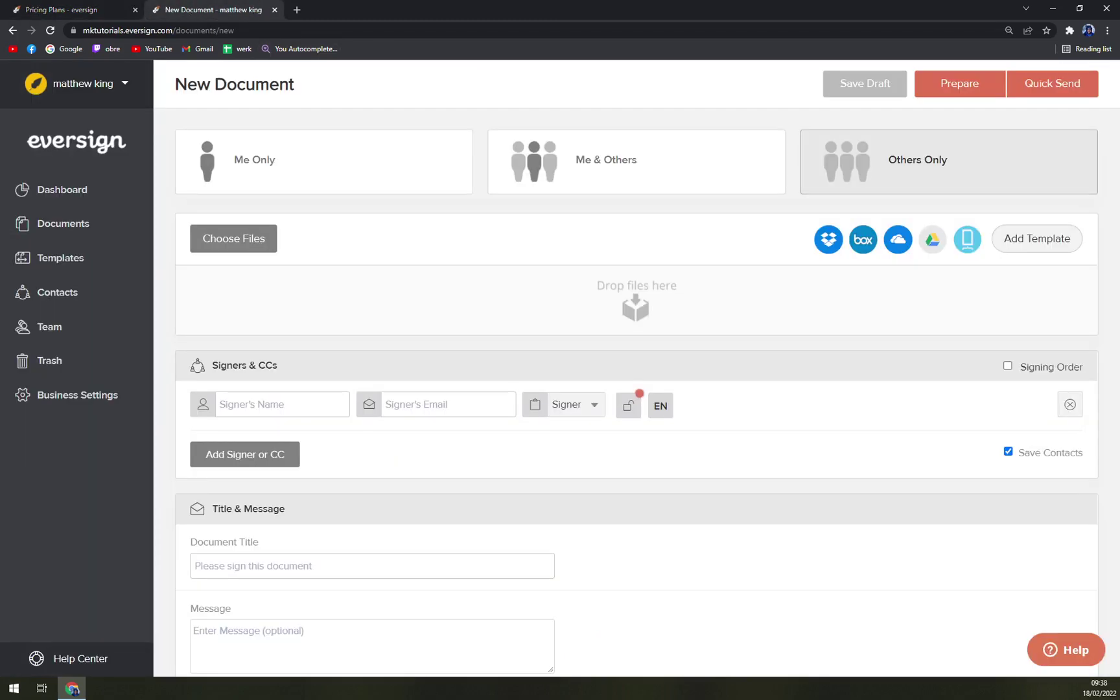
{"action": "left_click", "coordinate": [90, 9]}
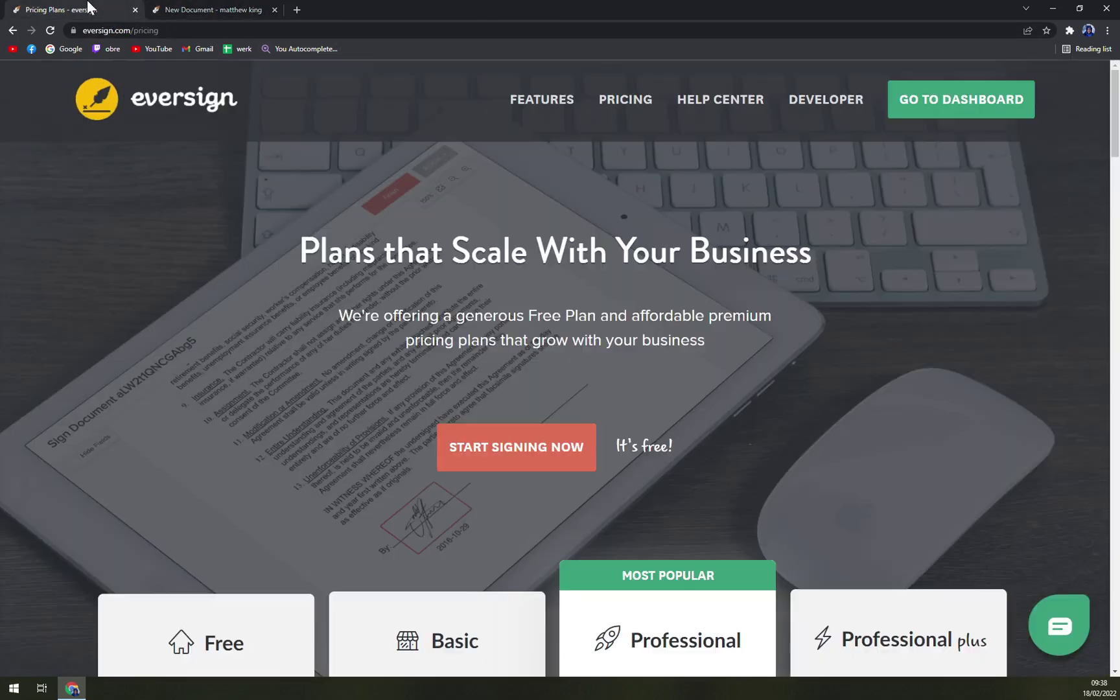
{"action": "left_click", "coordinate": [554, 103]}
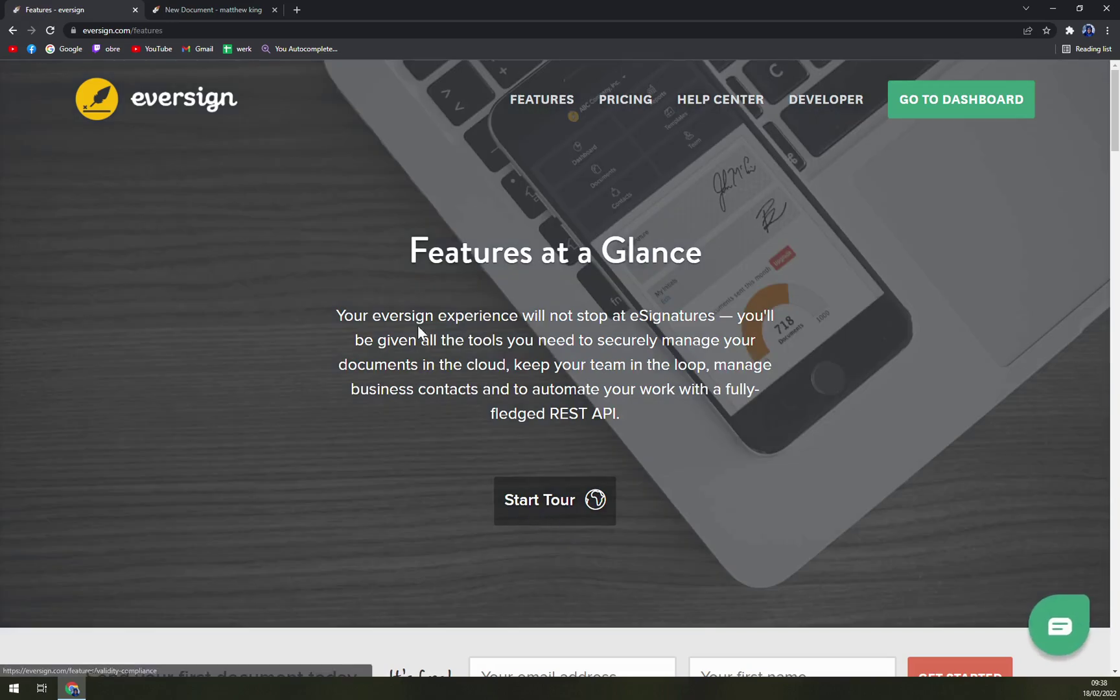
{"action": "scroll", "coordinate": [417, 343], "scroll_direction": "down", "scroll_amount": 5}
{"action": "scroll", "coordinate": [526, 521], "scroll_direction": "up", "scroll_amount": 2}
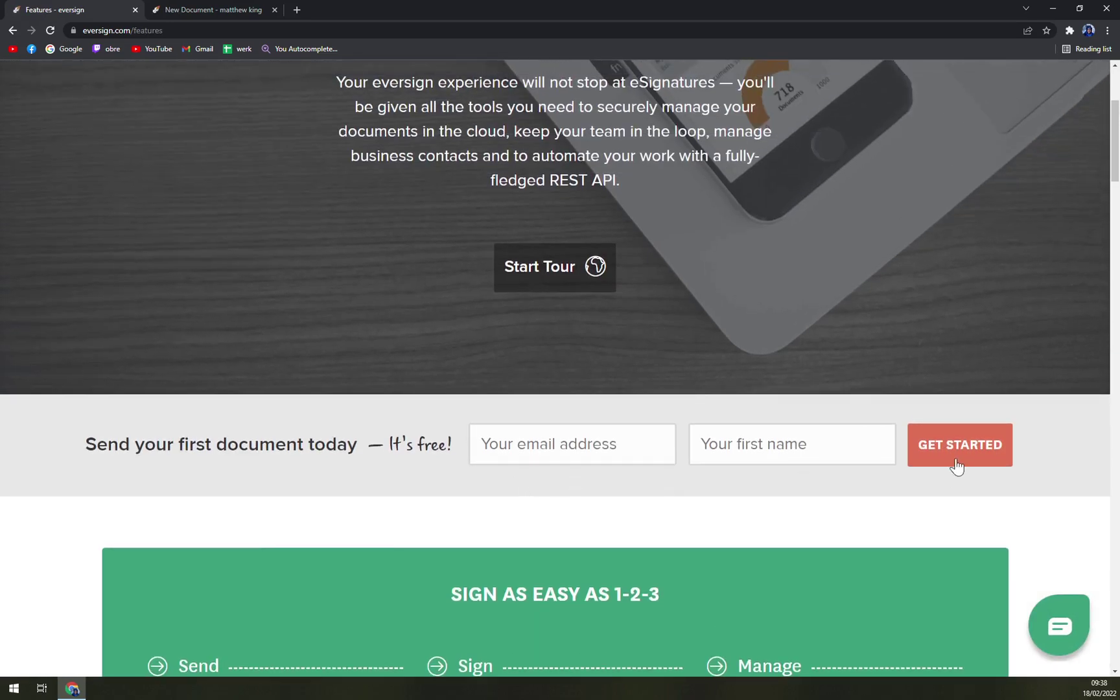
{"action": "scroll", "coordinate": [360, 332], "scroll_direction": "up", "scroll_amount": 3}
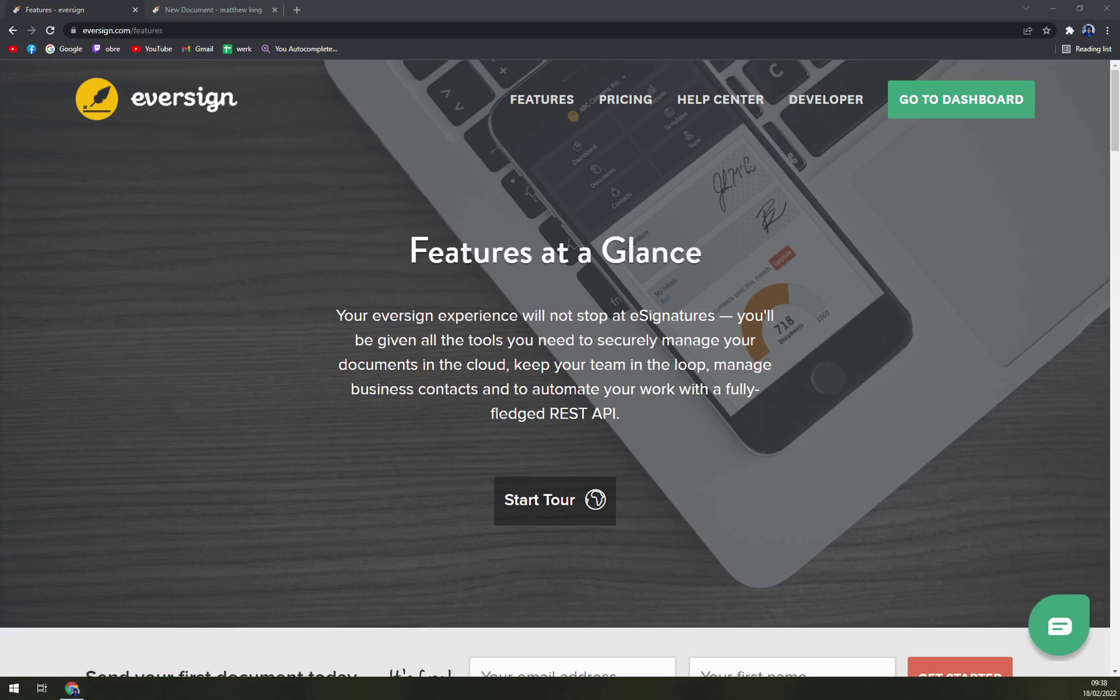
{"action": "left_click", "coordinate": [226, 9]}
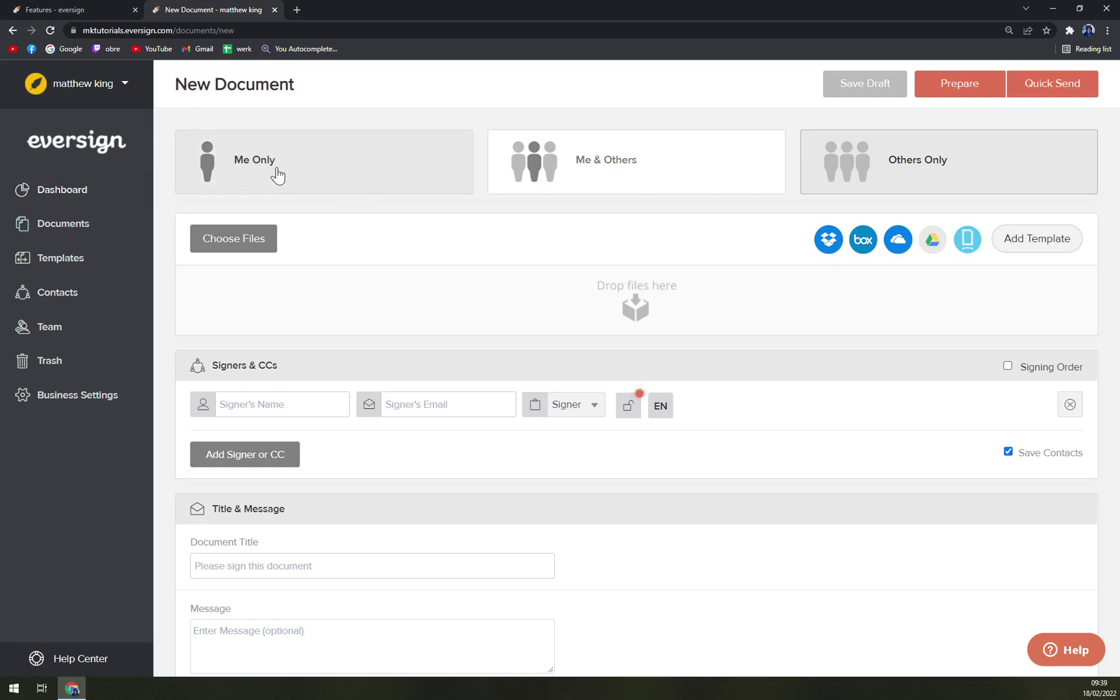
- From the dashboard, open the signature page and view the saved initials and signatures
{"action": "left_click", "coordinate": [82, 193]}
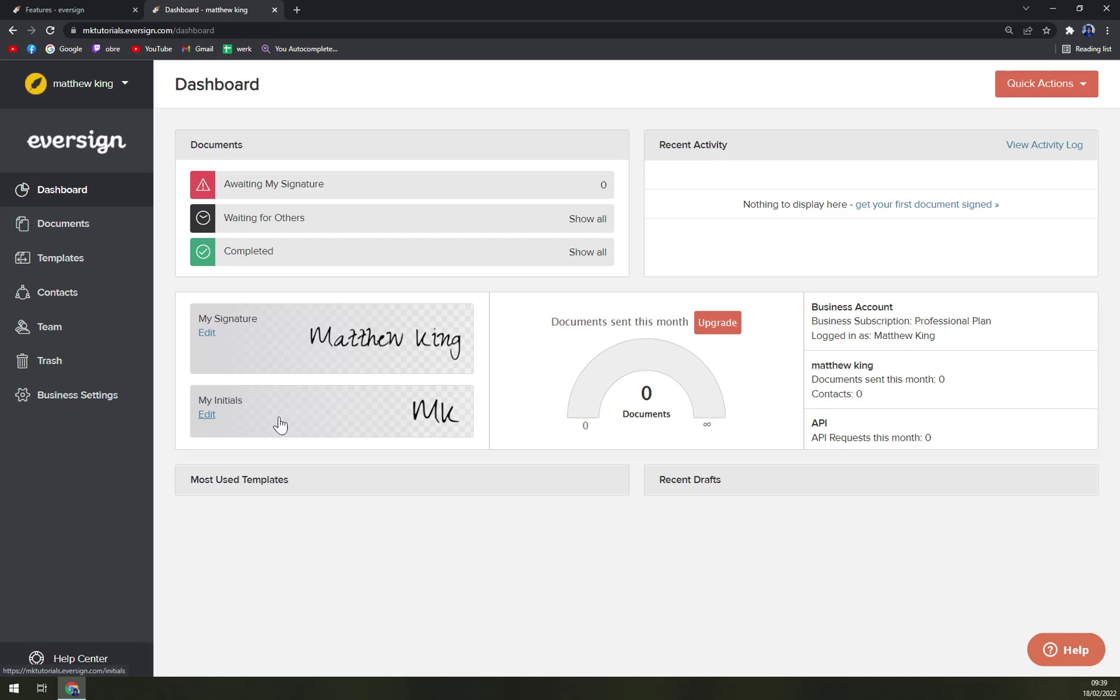
{"action": "left_click", "coordinate": [208, 343]}
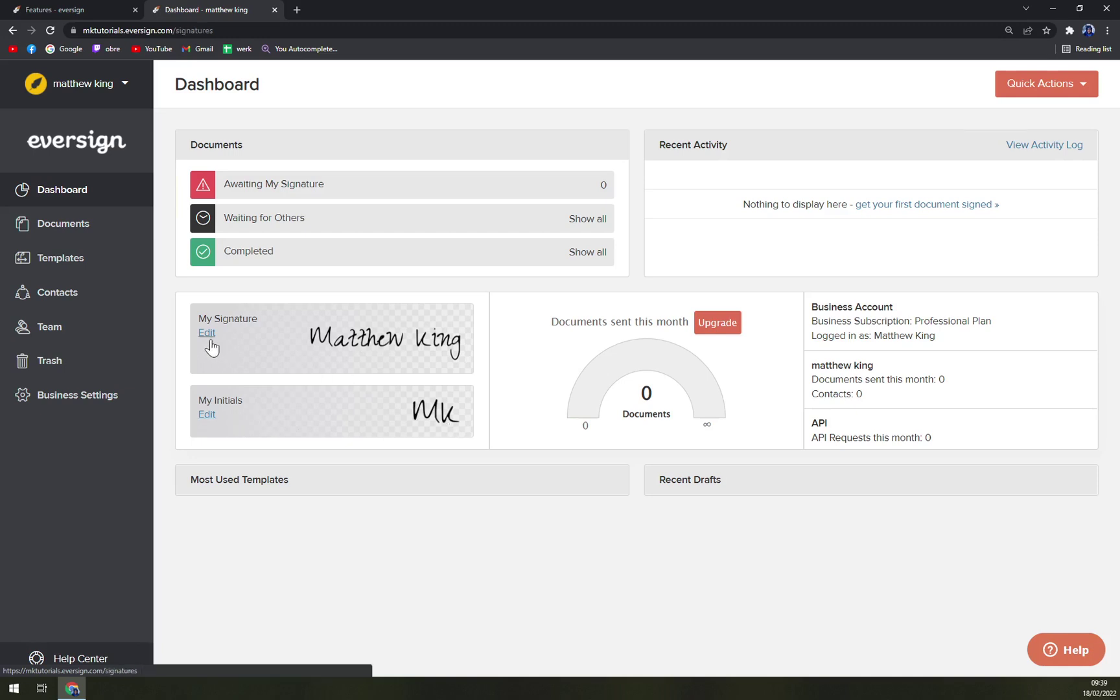
{"action": "left_click", "coordinate": [1037, 148]}
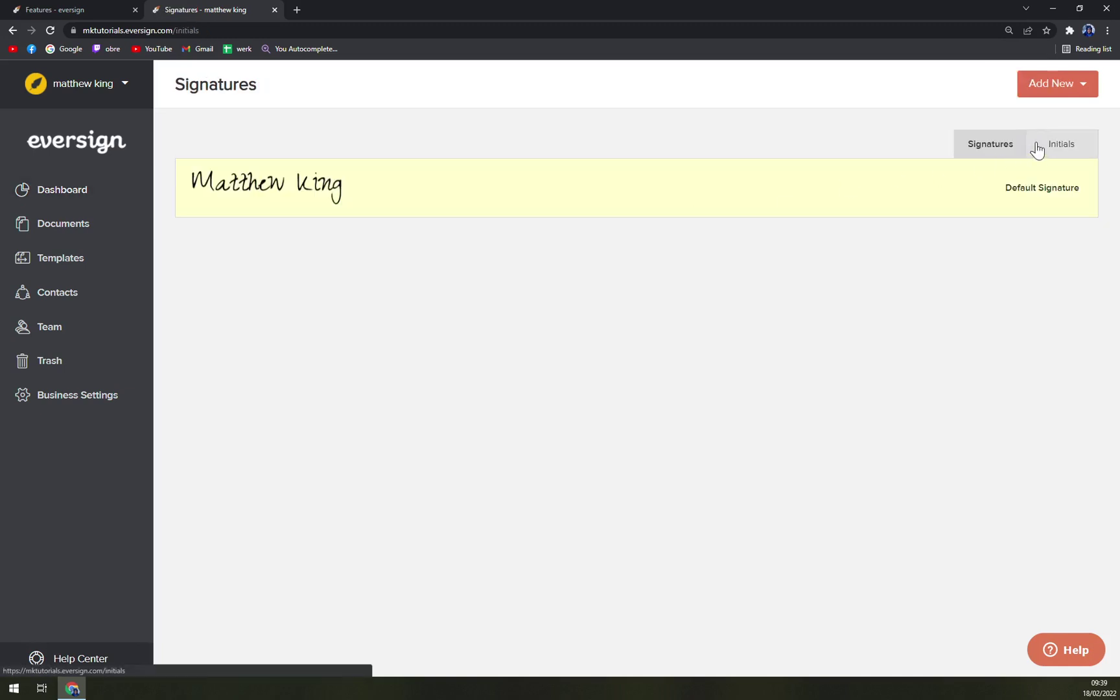
{"action": "left_click", "coordinate": [977, 150]}
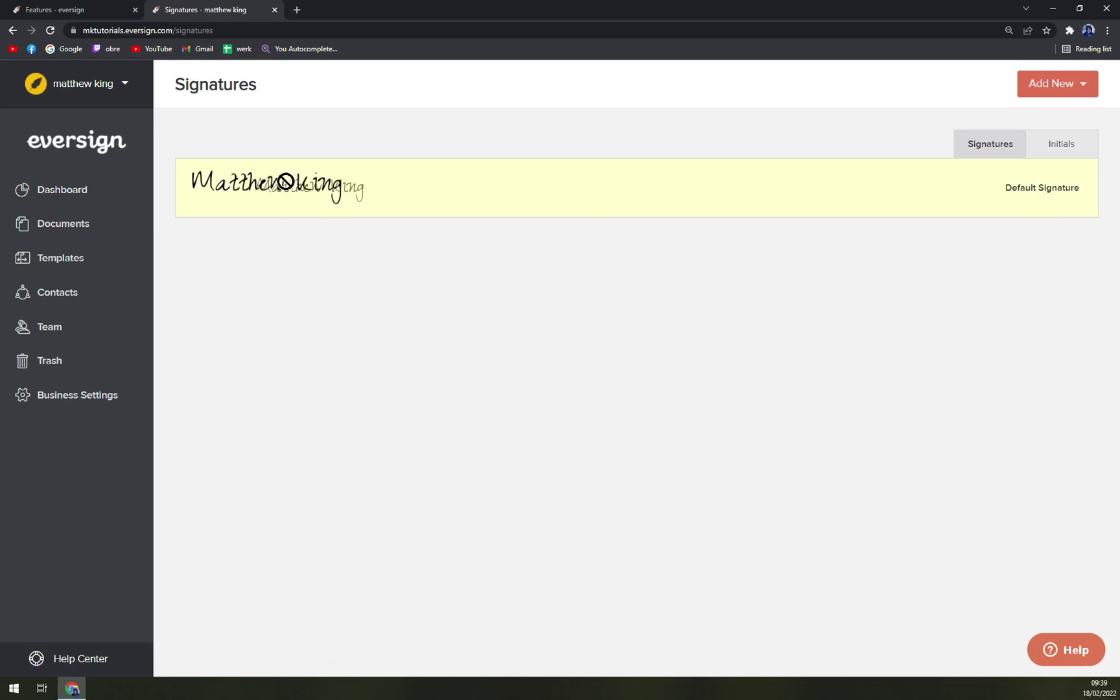
- Draw a new three-stroke signature, save it, and make it the default signature
{"action": "left_click", "coordinate": [1041, 97]}
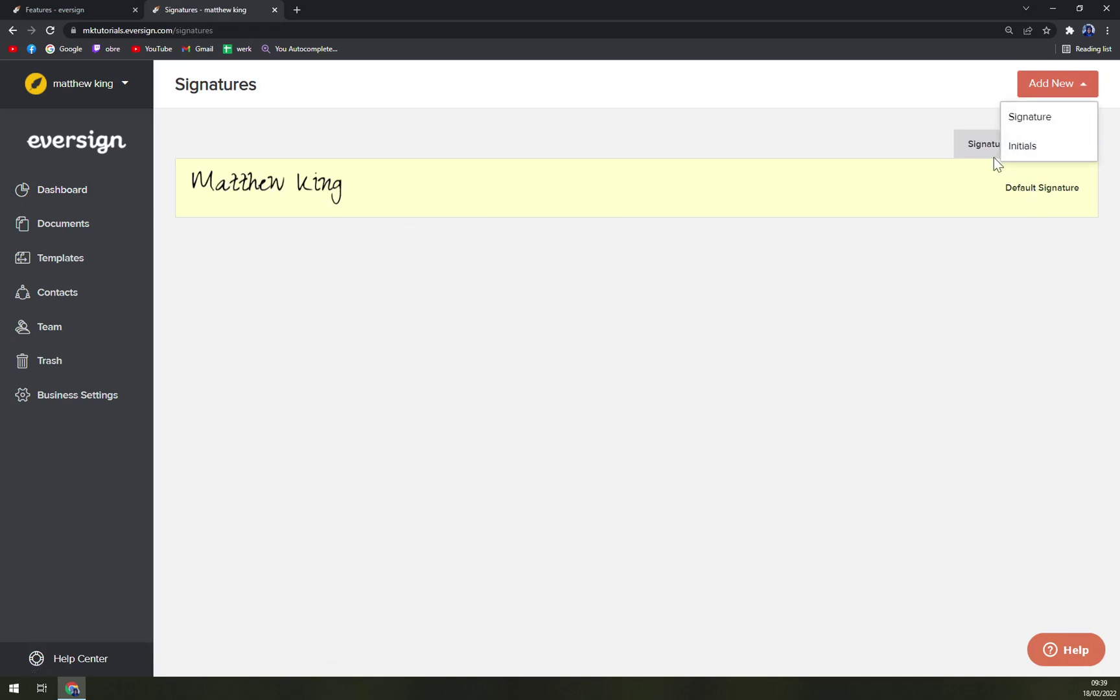
{"action": "left_click", "coordinate": [1026, 118]}
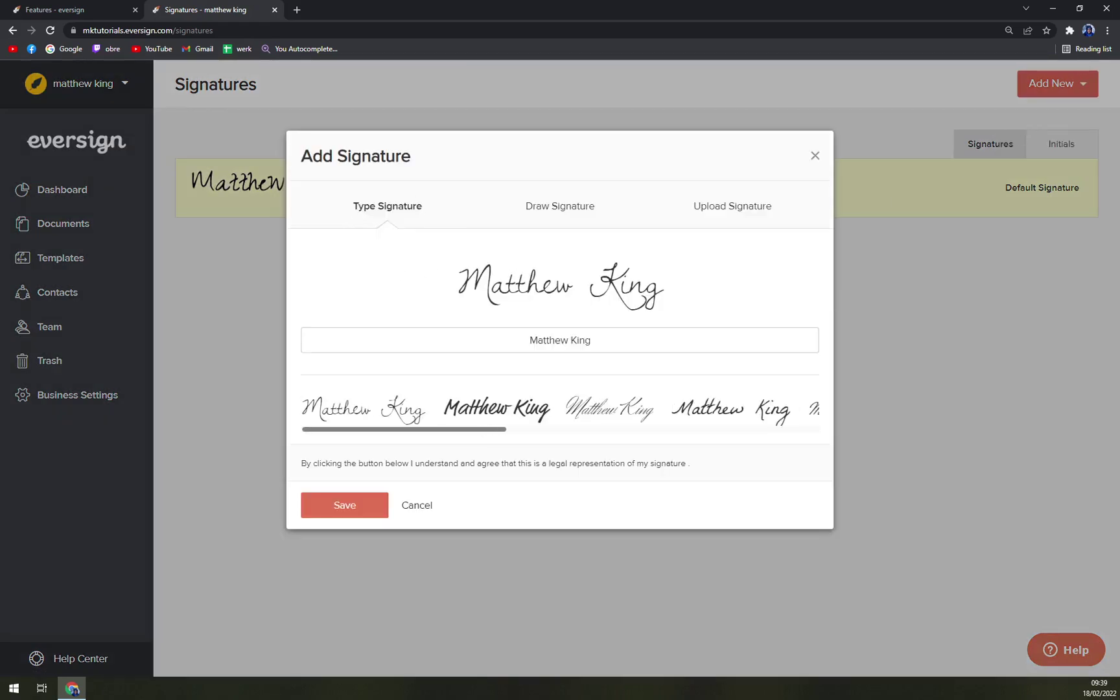
{"action": "left_click", "coordinate": [557, 214]}
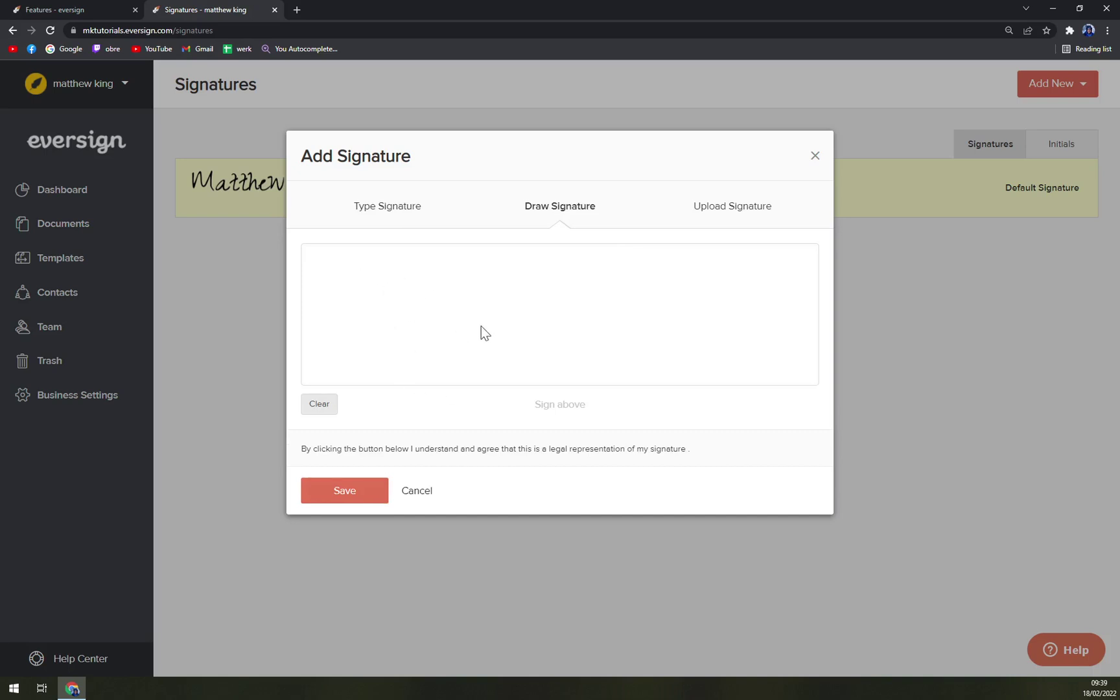
{"action": "mouse_move", "coordinate": [372, 269]}
{"action": "left_mouse_down"}
{"action": "mouse_move", "coordinate": [366, 343]}
{"action": "mouse_move", "coordinate": [485, 298]}
{"action": "mouse_move", "coordinate": [478, 363]}
{"action": "left_mouse_up"}
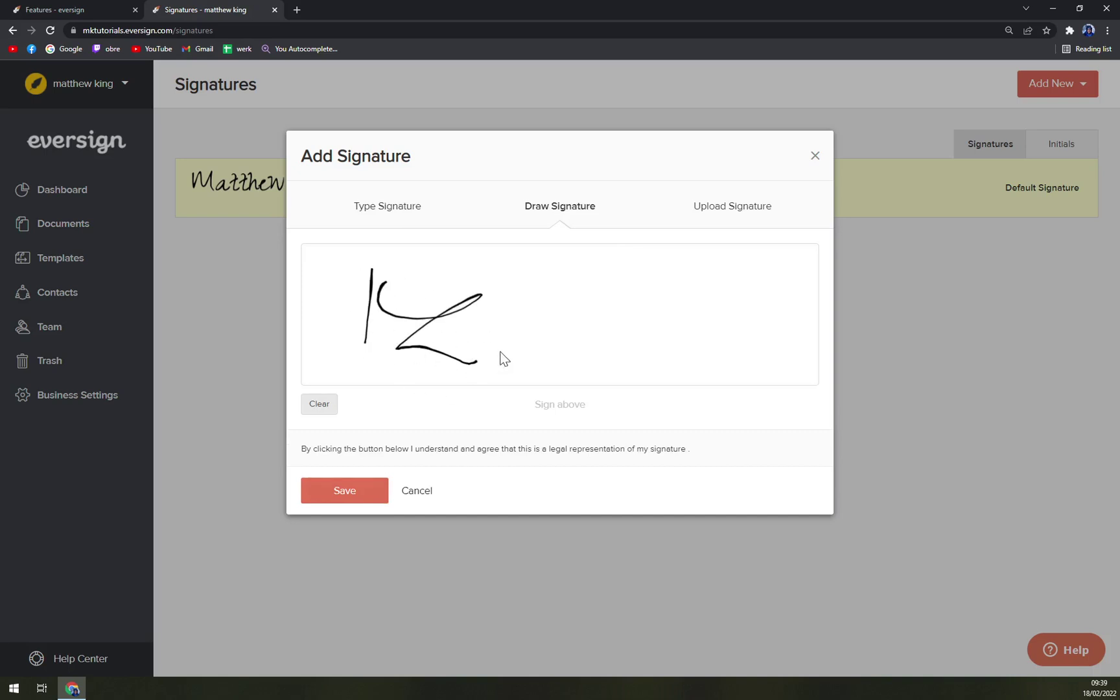
{"action": "left_click_drag", "start_coordinate": [541, 294], "coordinate": [580, 353]}
{"action": "mouse_move", "coordinate": [649, 256]}
{"action": "left_mouse_down"}
{"action": "mouse_move", "coordinate": [635, 344]}
{"action": "mouse_move", "coordinate": [810, 339]}
{"action": "left_mouse_up"}
{"action": "left_click", "coordinate": [348, 500]}
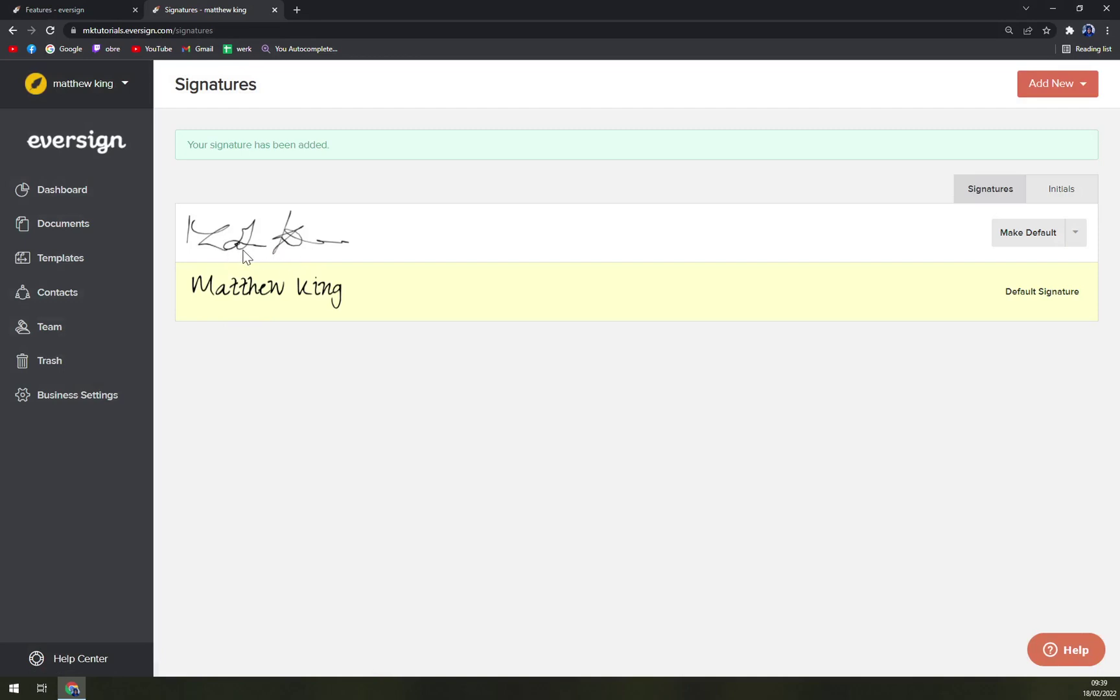
{"action": "left_click", "coordinate": [1024, 245]}
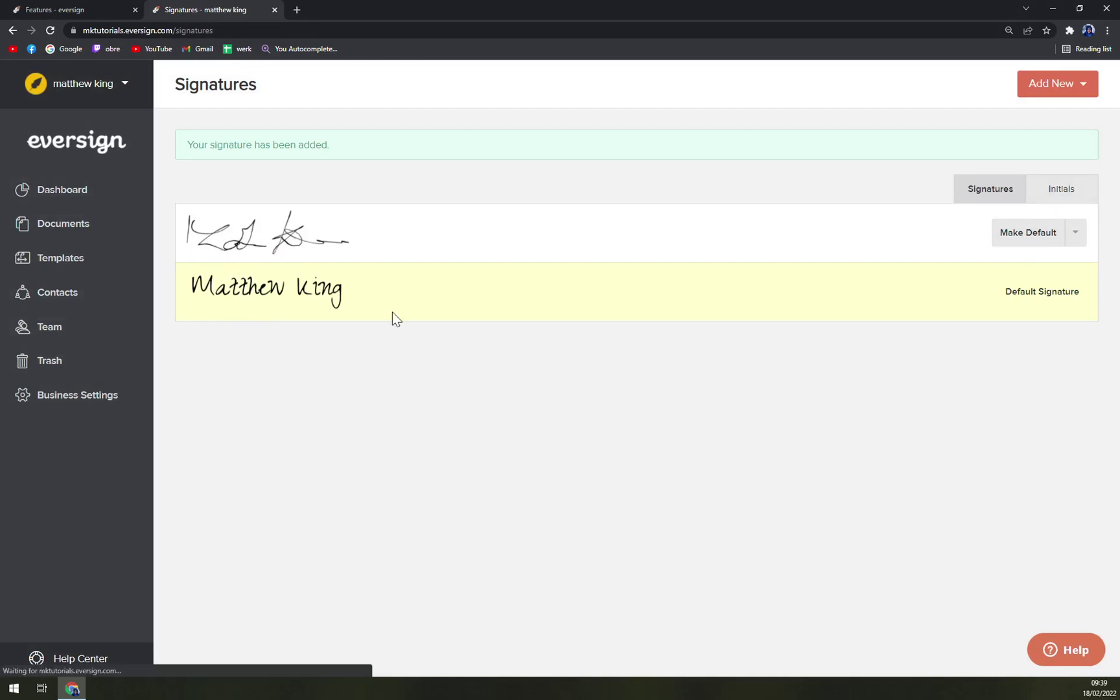
- Open the Documents list from the sidebar, showing nothing awaiting signature
{"action": "left_click", "coordinate": [66, 228]}
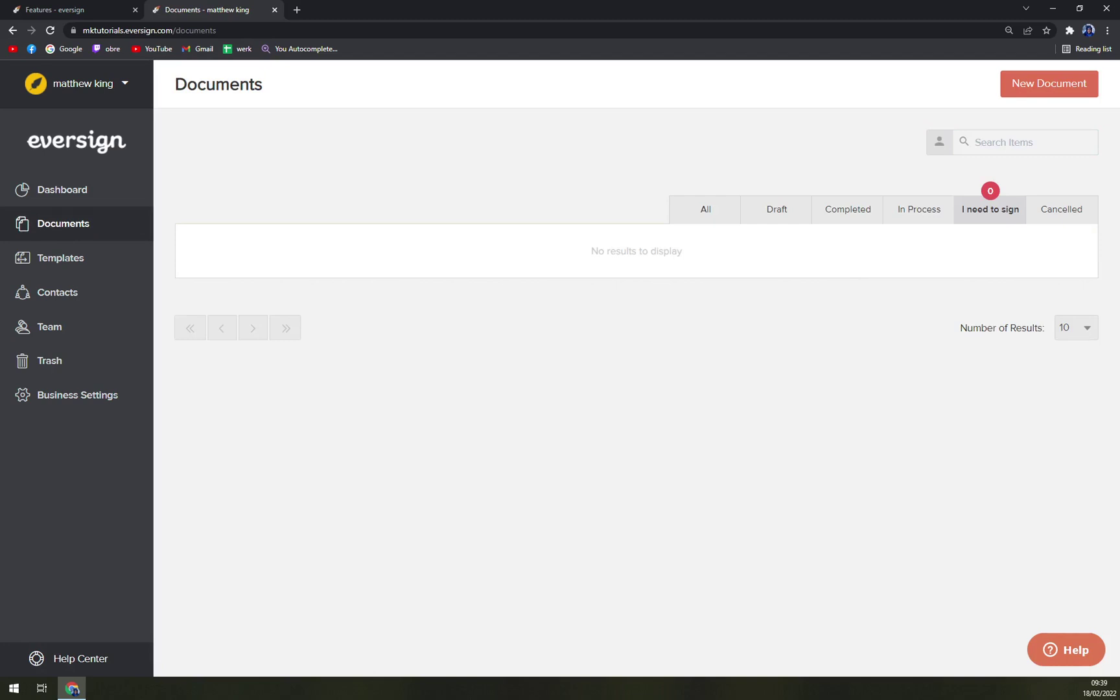
- Start a new document and upload Sample_Contract from the computer
{"action": "left_click", "coordinate": [1043, 91]}
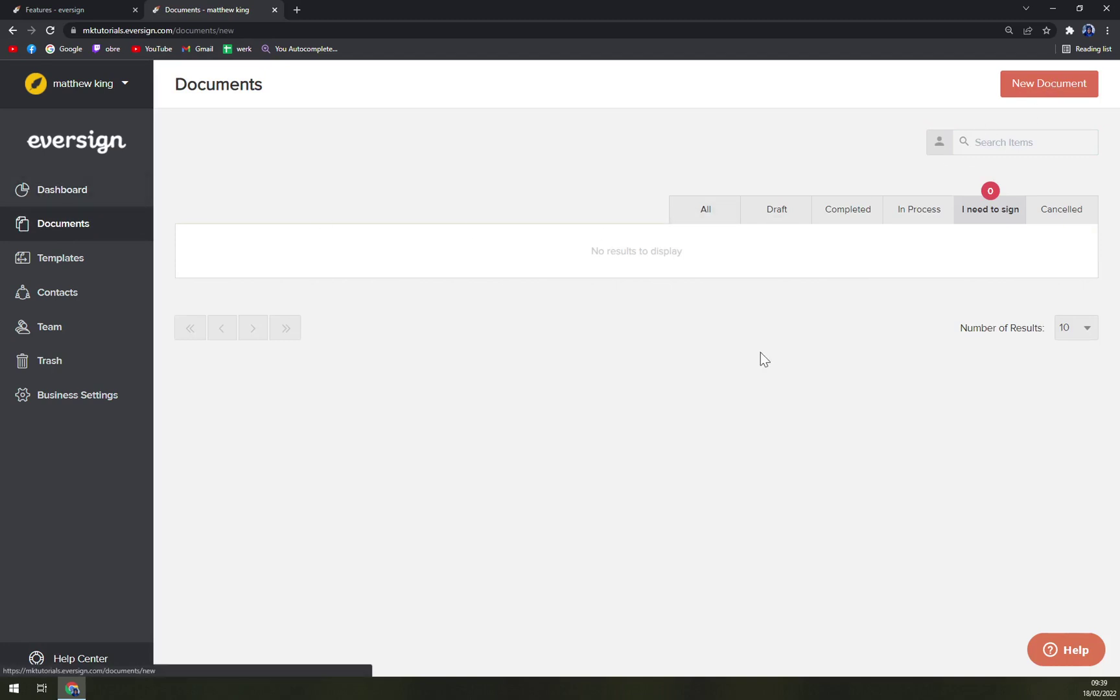
{"action": "left_click", "coordinate": [261, 248]}
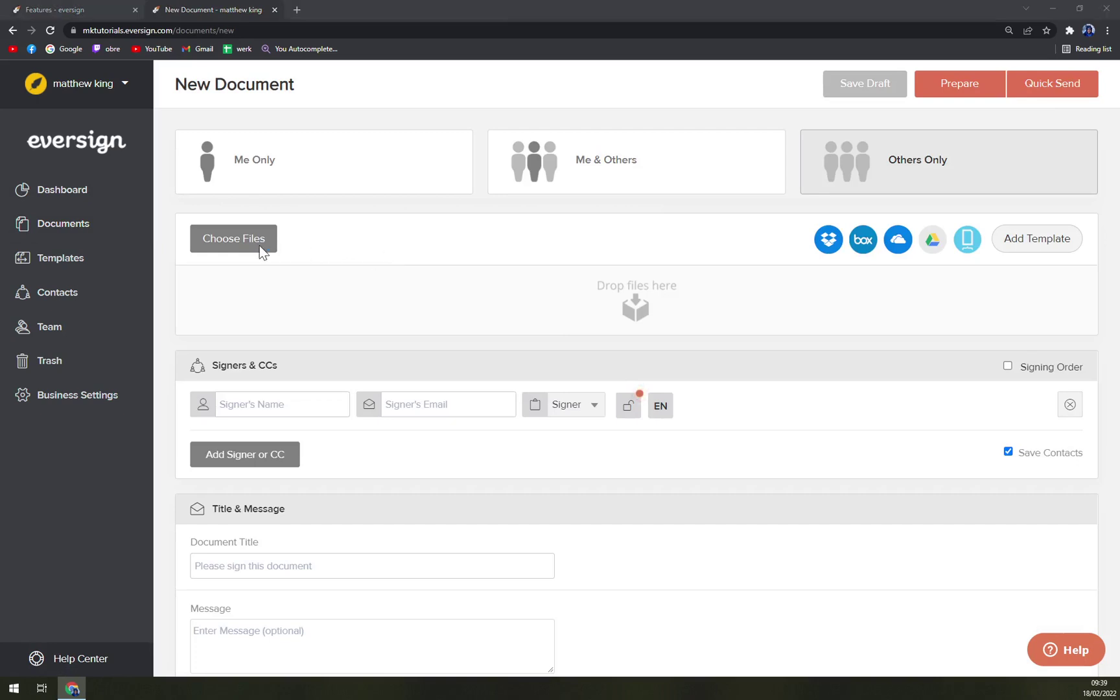
{"action": "left_click_drag", "start_coordinate": [242, 10], "coordinate": [248, 28]}
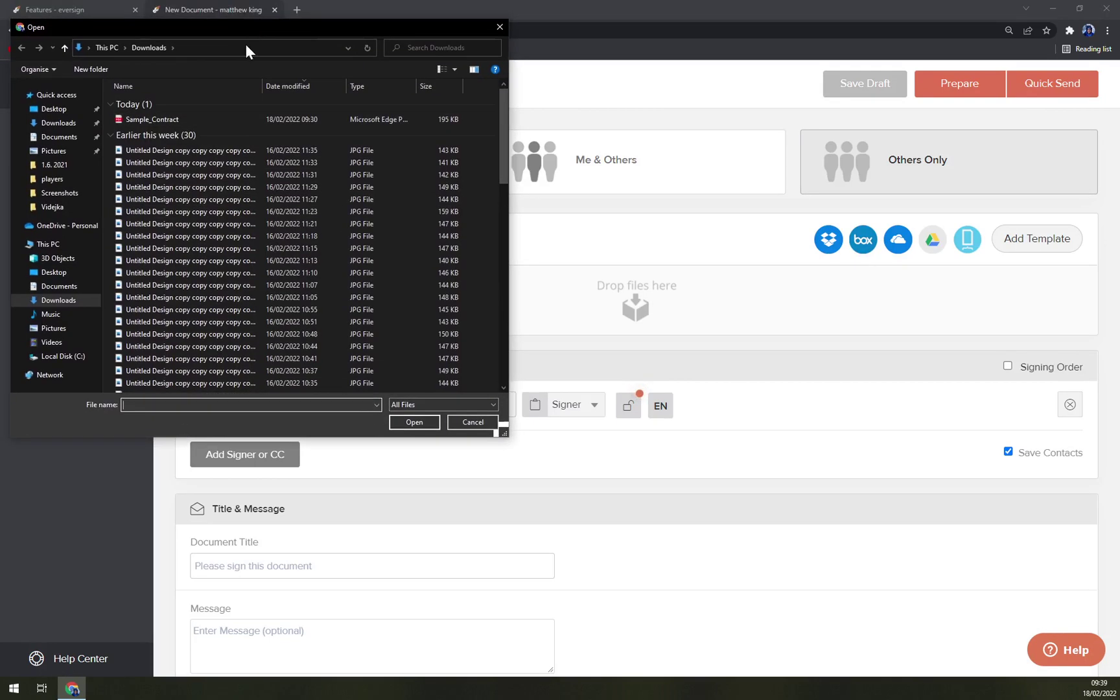
{"action": "left_click", "coordinate": [190, 115]}
{"action": "double_click", "coordinate": [190, 117]}
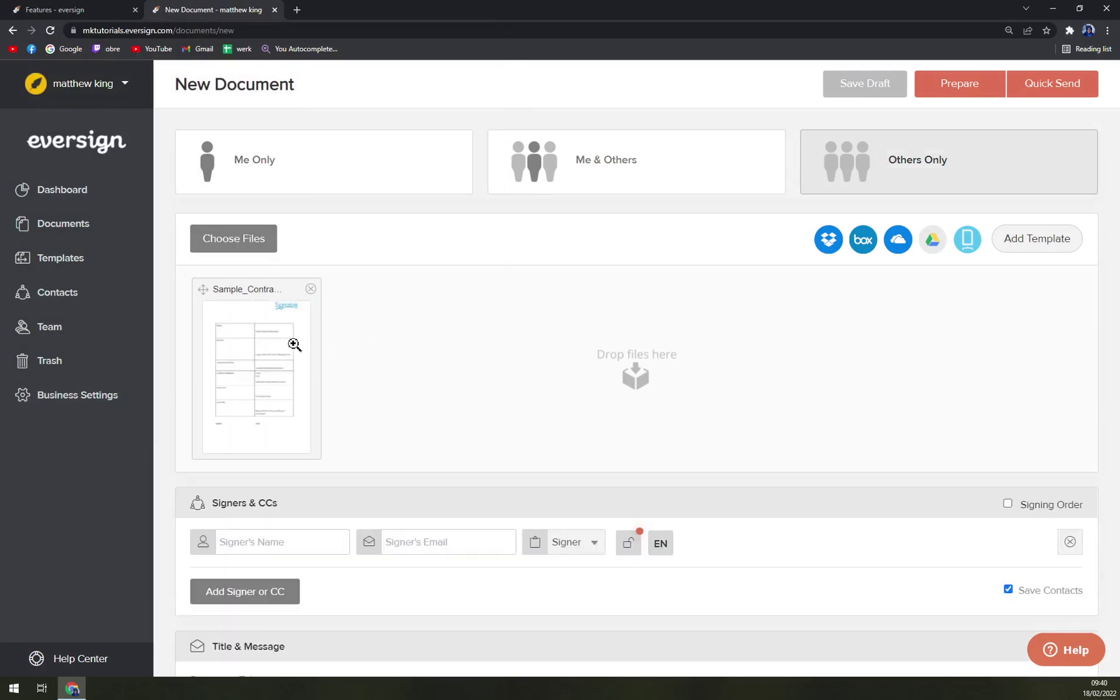
- Preview the one-page Sample_Contract.pdf, then close the preview
{"action": "left_click", "coordinate": [294, 344]}
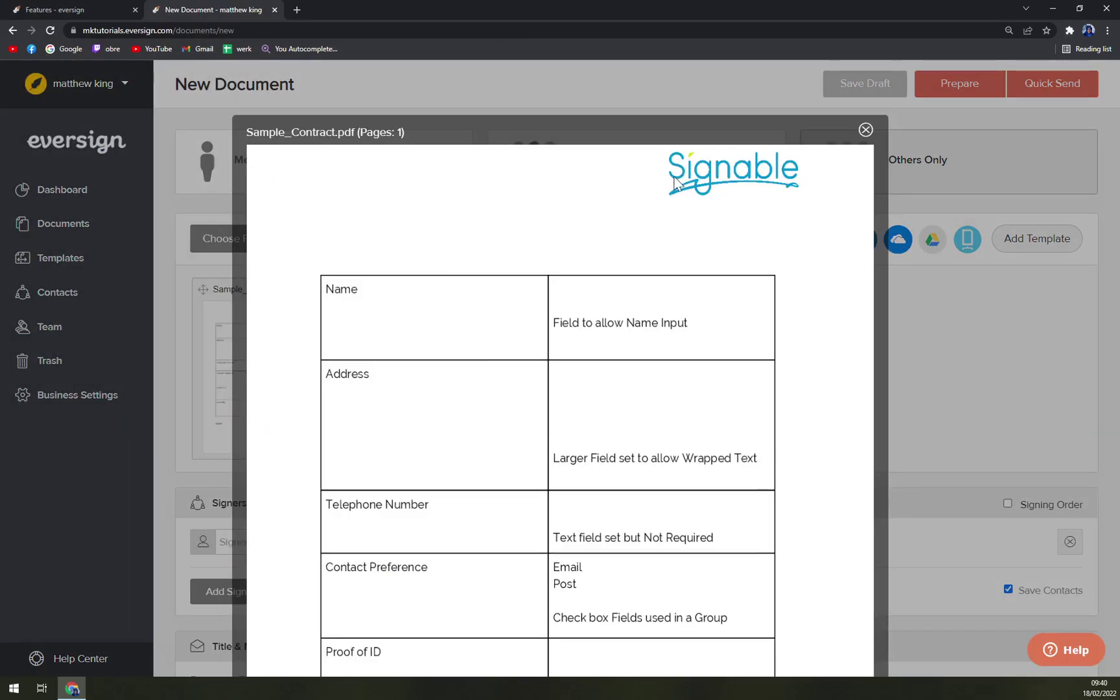
{"action": "scroll", "coordinate": [661, 291], "scroll_direction": "down", "scroll_amount": 1}
{"action": "scroll", "coordinate": [632, 272], "scroll_direction": "up", "scroll_amount": 1}
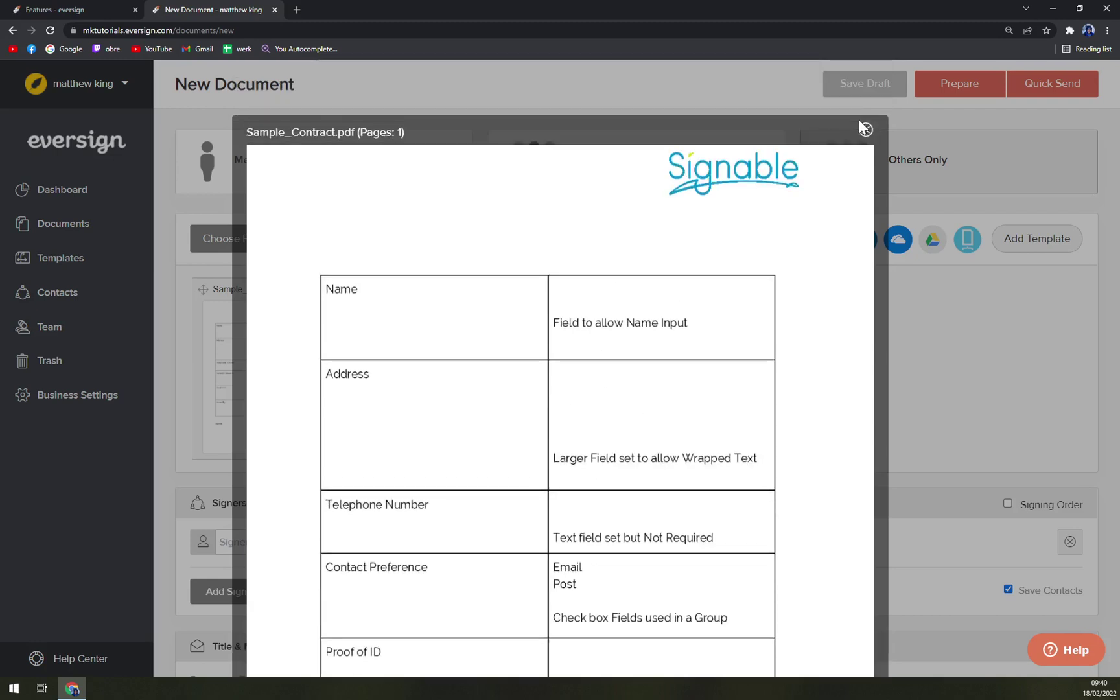
{"action": "left_click", "coordinate": [865, 130]}
{"action": "scroll", "coordinate": [472, 342], "scroll_direction": "down", "scroll_amount": 4}
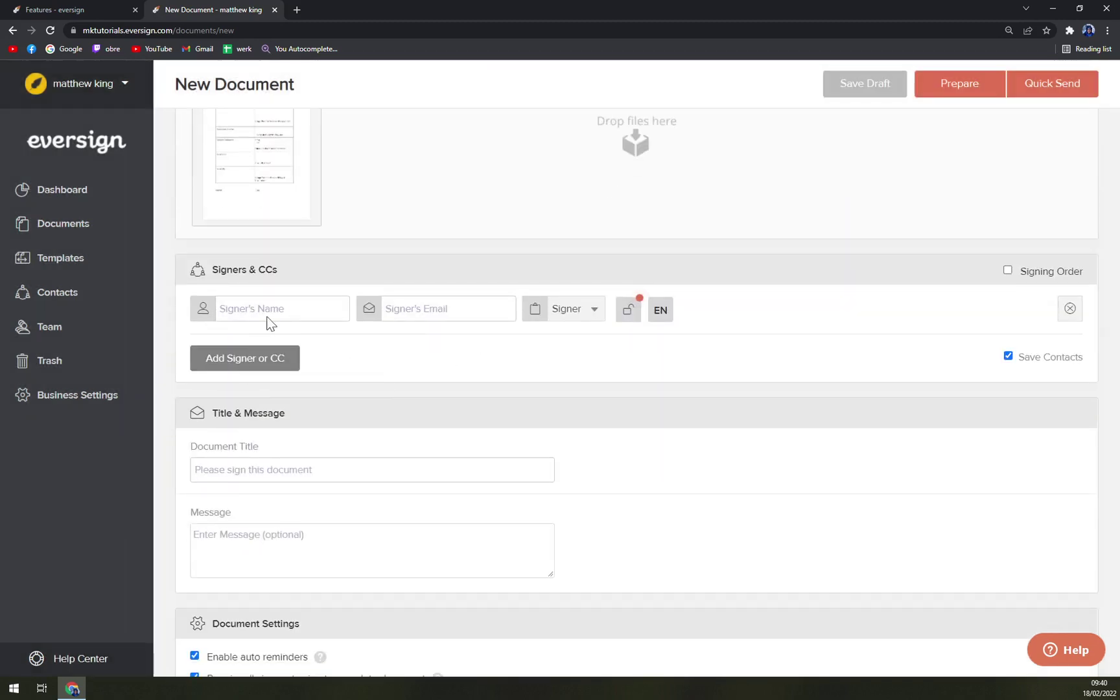
- Enter the signer's full name and e-mail address, correcting a typo in the e-mail
{"action": "left_click", "coordinate": [232, 310]}
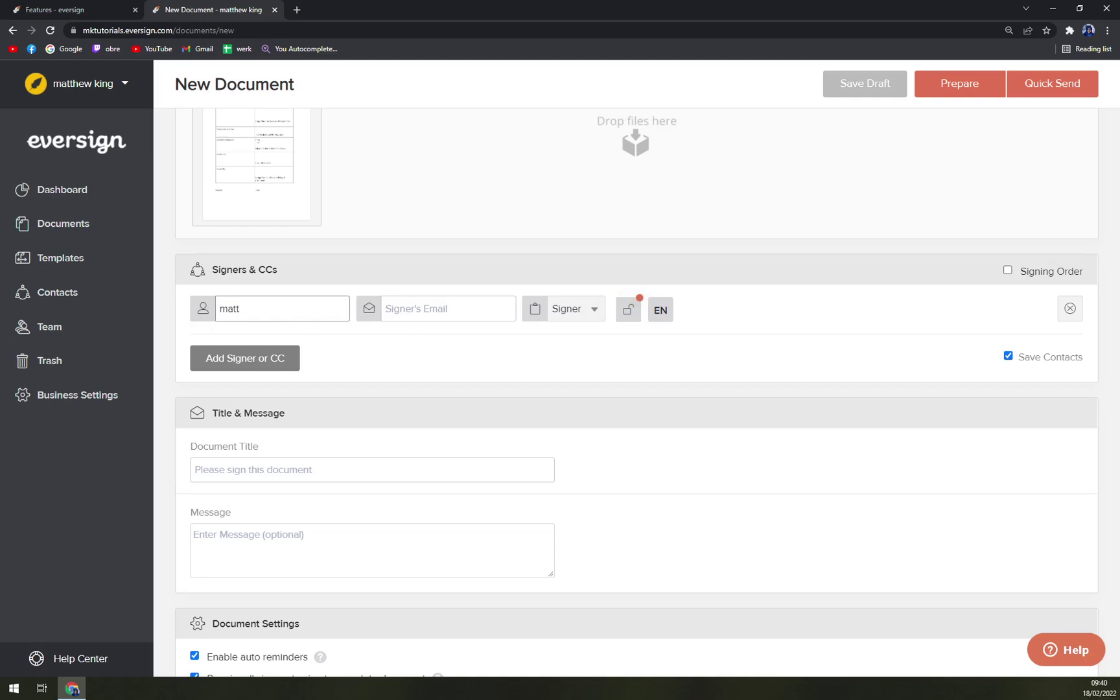
{"action": "key", "text": "Tab"}
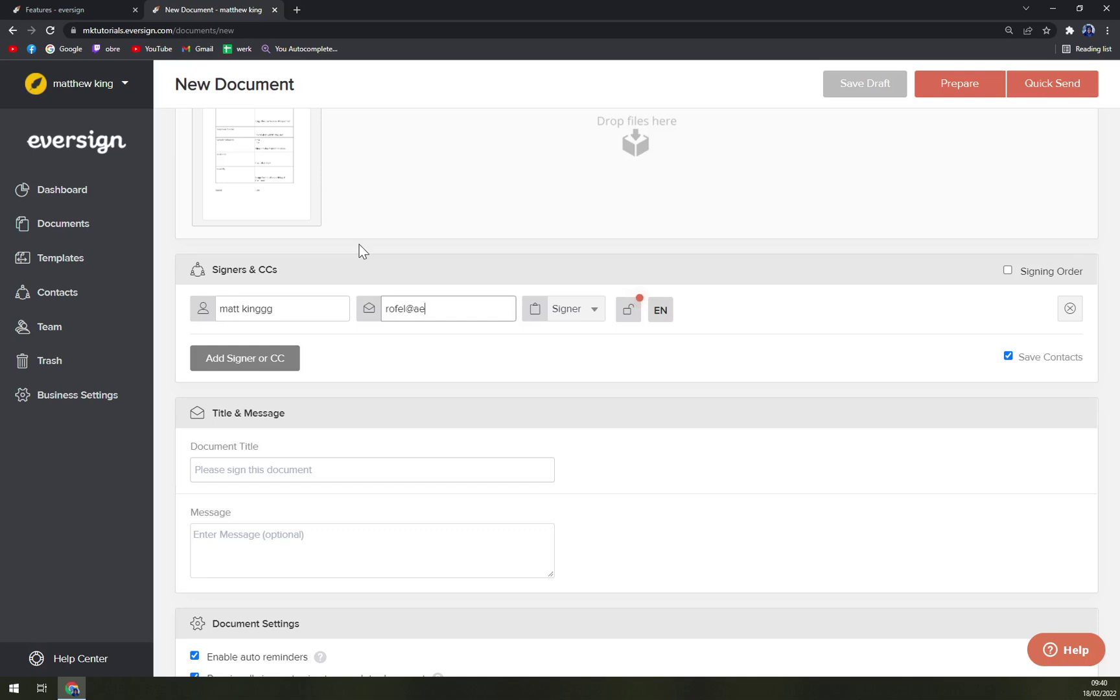
- Set the document title to 'PLS fast'
{"action": "scroll", "coordinate": [342, 373], "scroll_direction": "down", "scroll_amount": 2}
{"action": "left_click", "coordinate": [279, 341]}
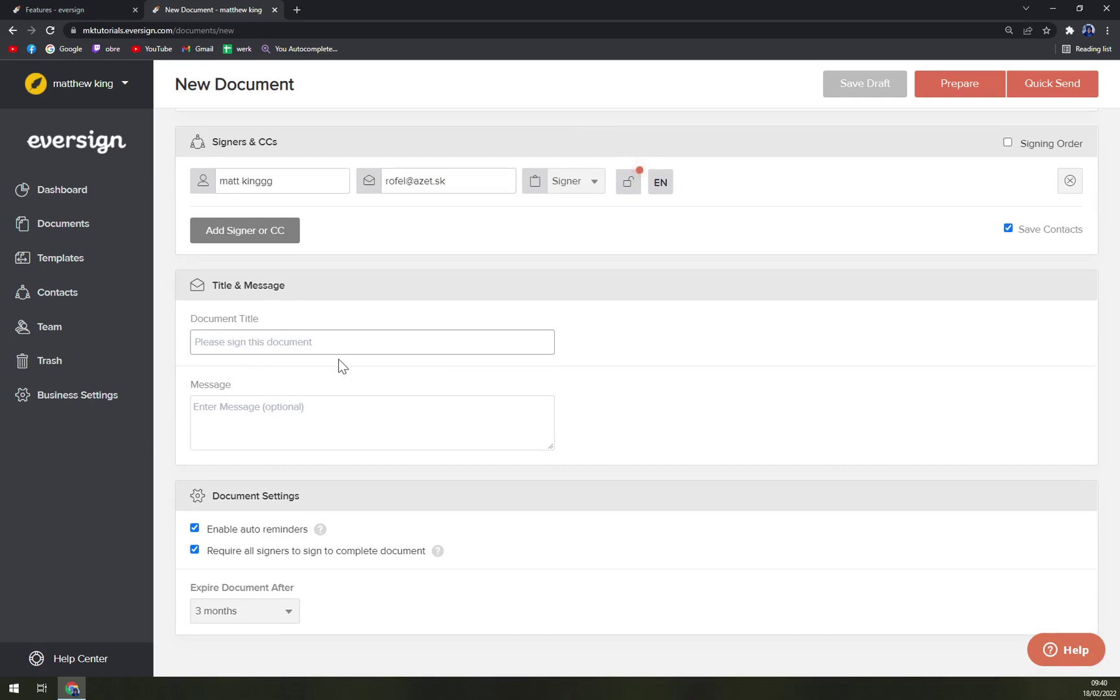
{"action": "type", "text": "PLS fast"}
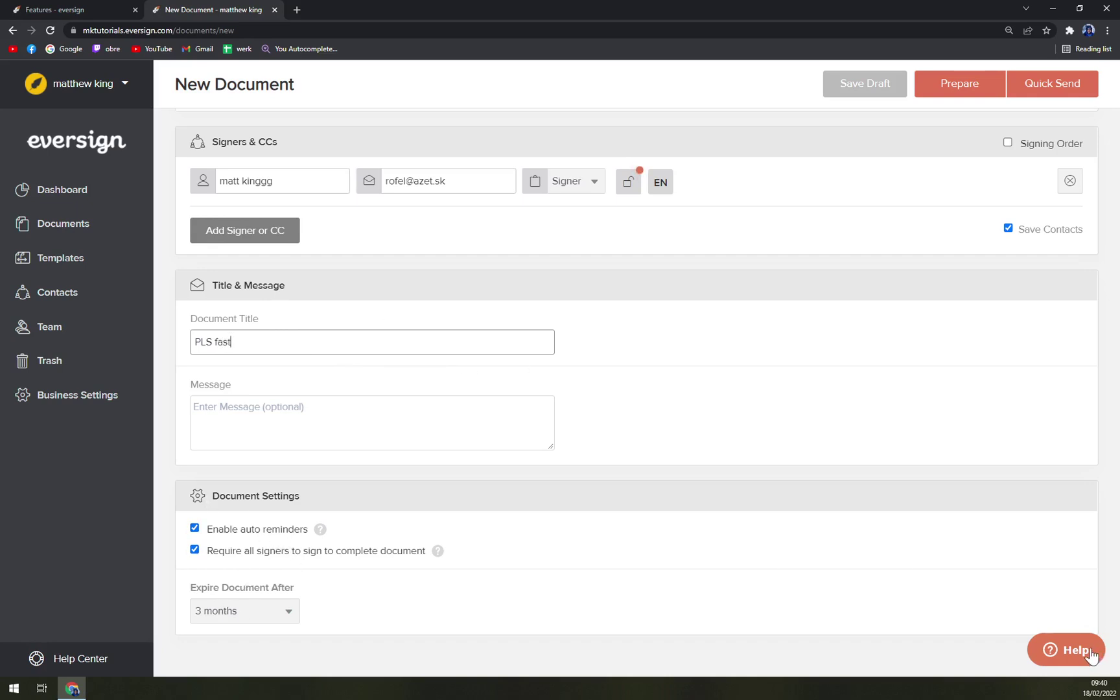
{"action": "scroll", "coordinate": [969, 555], "scroll_direction": "up", "scroll_amount": 5}
- Check the Add Template list and close it, since no templates are available
{"action": "scroll", "coordinate": [823, 326], "scroll_direction": "up", "scroll_amount": 1}
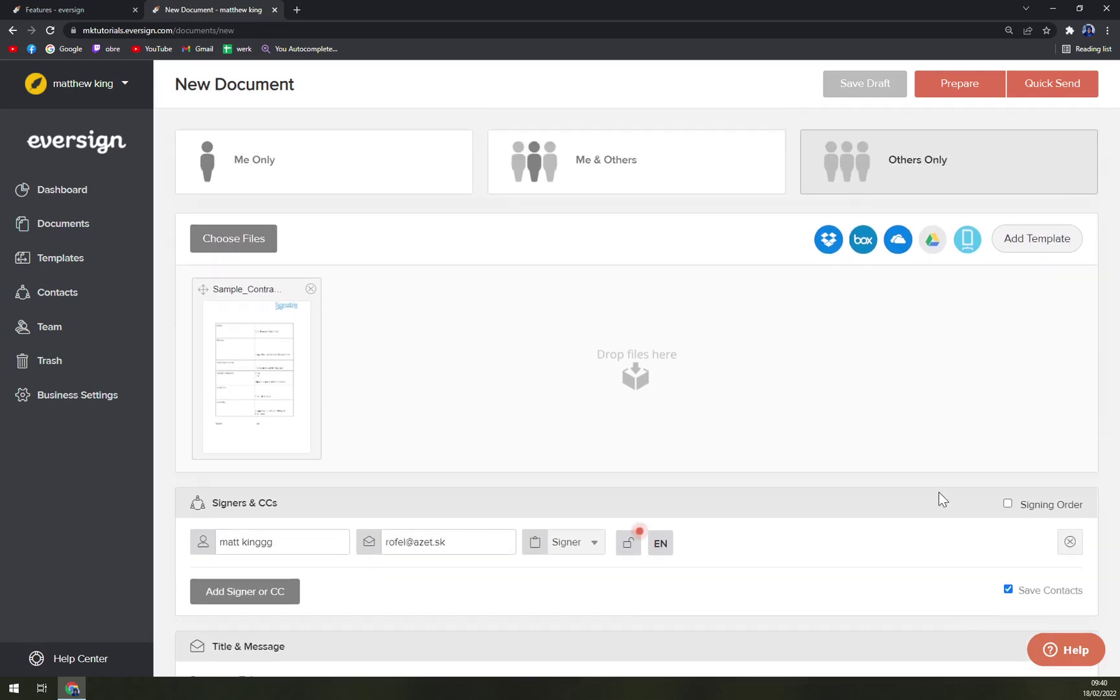
{"action": "left_click", "coordinate": [1005, 240]}
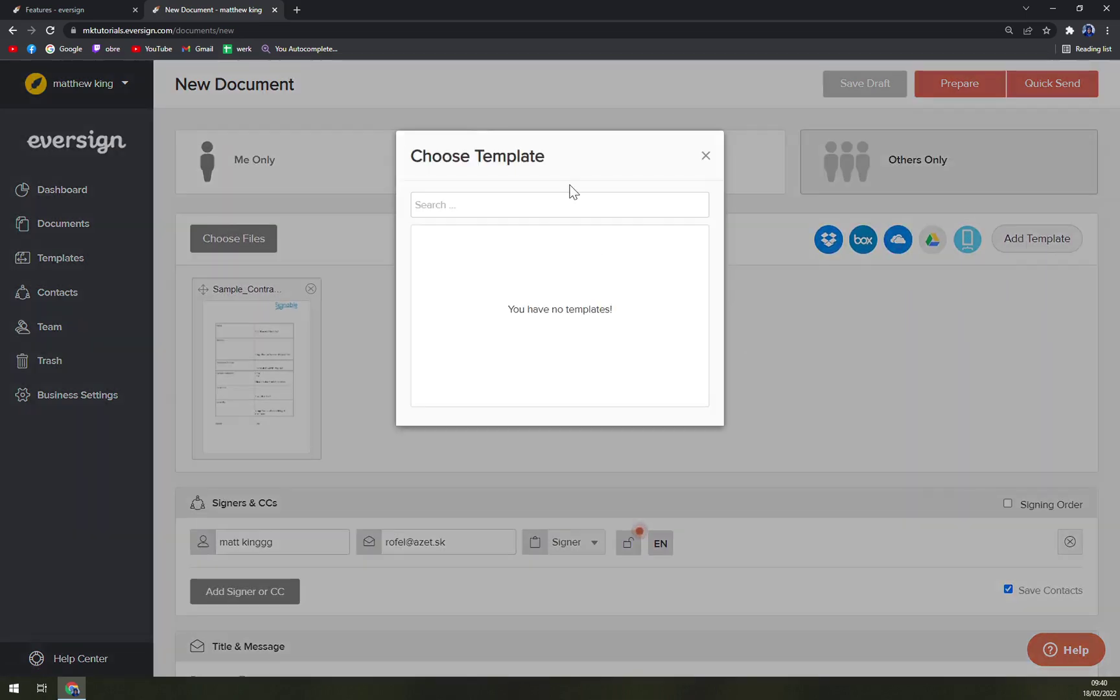
{"action": "left_click", "coordinate": [705, 157]}
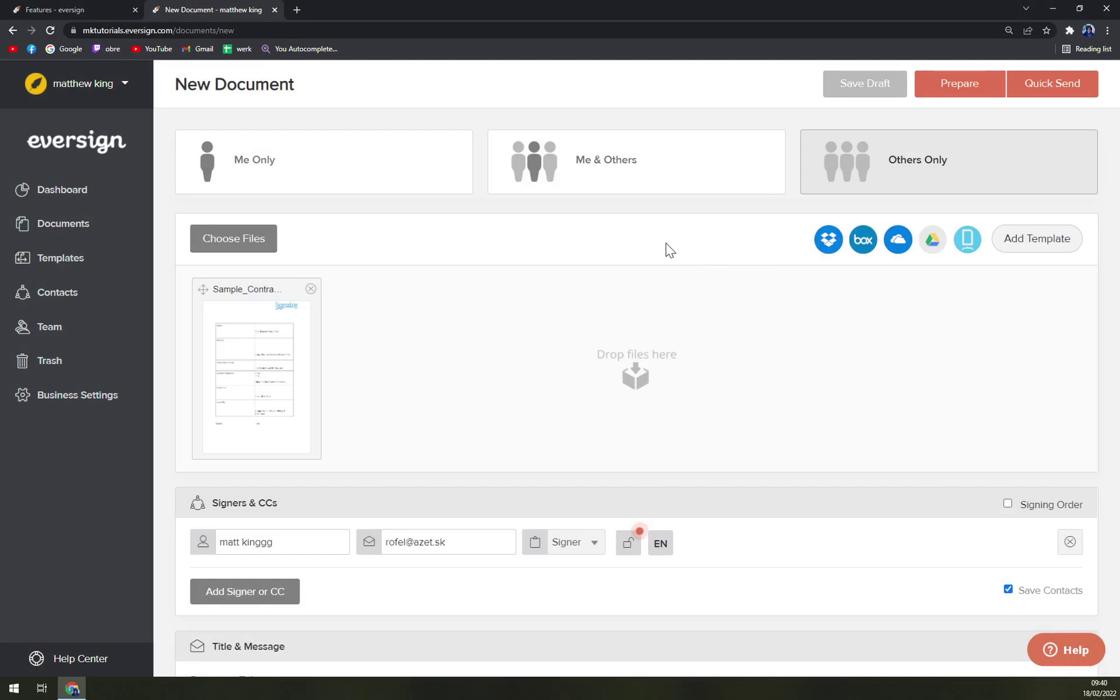
{"action": "scroll", "coordinate": [758, 453], "scroll_direction": "down", "scroll_amount": 5}
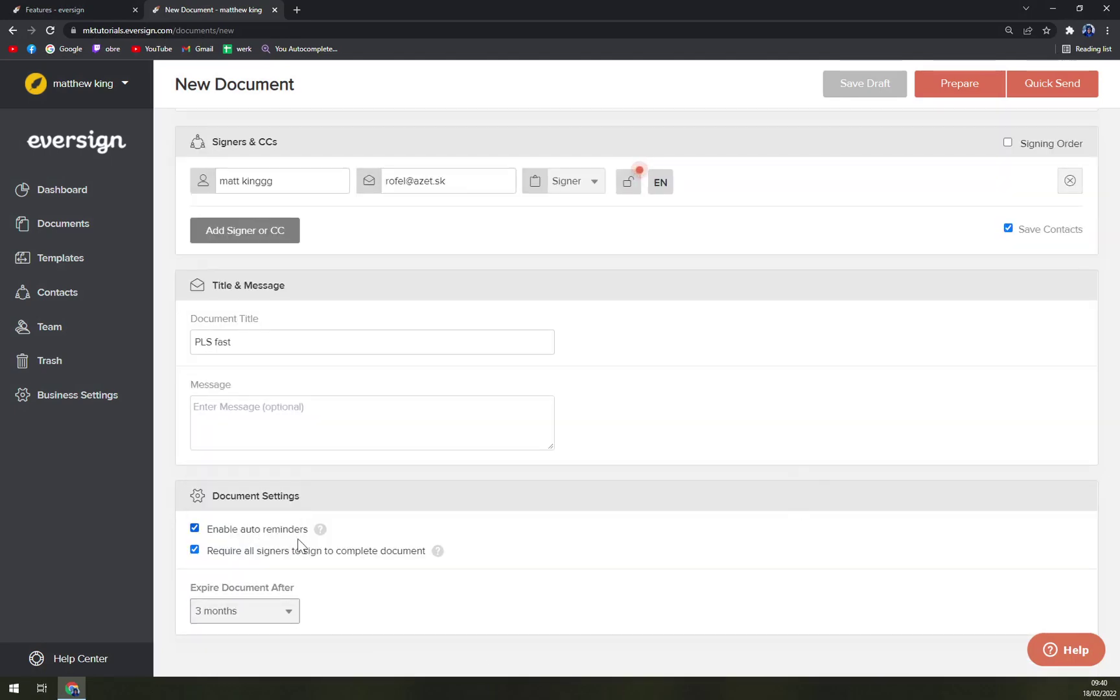
{"action": "scroll", "coordinate": [316, 550], "scroll_direction": "up", "scroll_amount": 5}
{"action": "scroll", "coordinate": [317, 548], "scroll_direction": "up", "scroll_amount": 1}
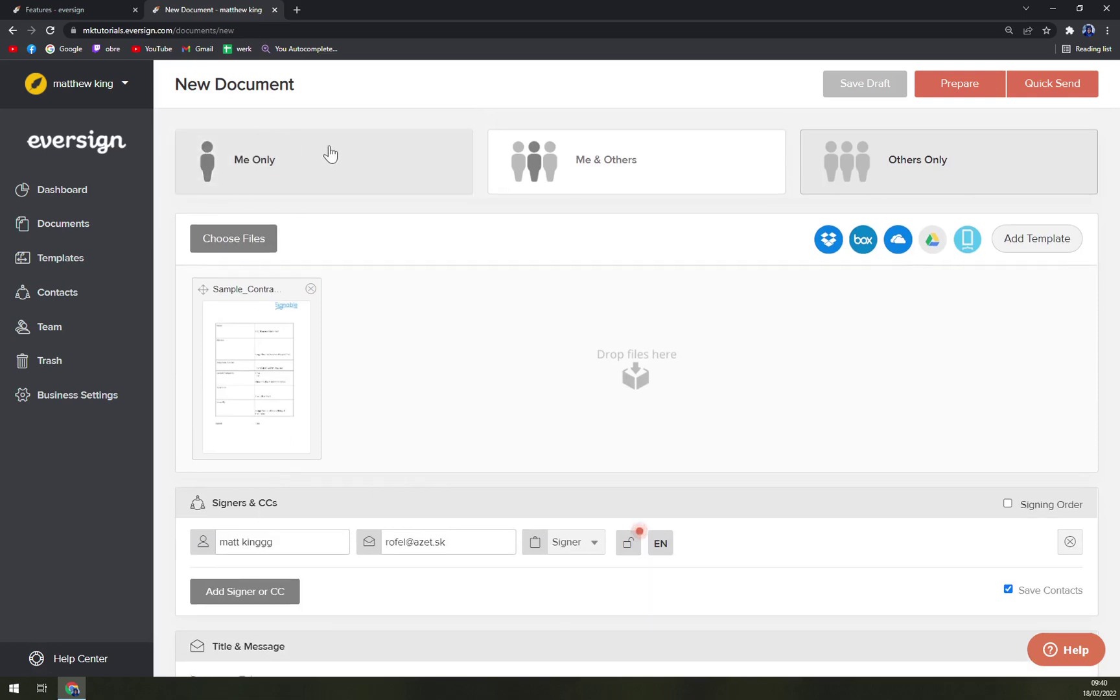
- Switch the signing option to Me Only
{"action": "left_click", "coordinate": [359, 172]}
{"action": "scroll", "coordinate": [822, 460], "scroll_direction": "down", "scroll_amount": 5}
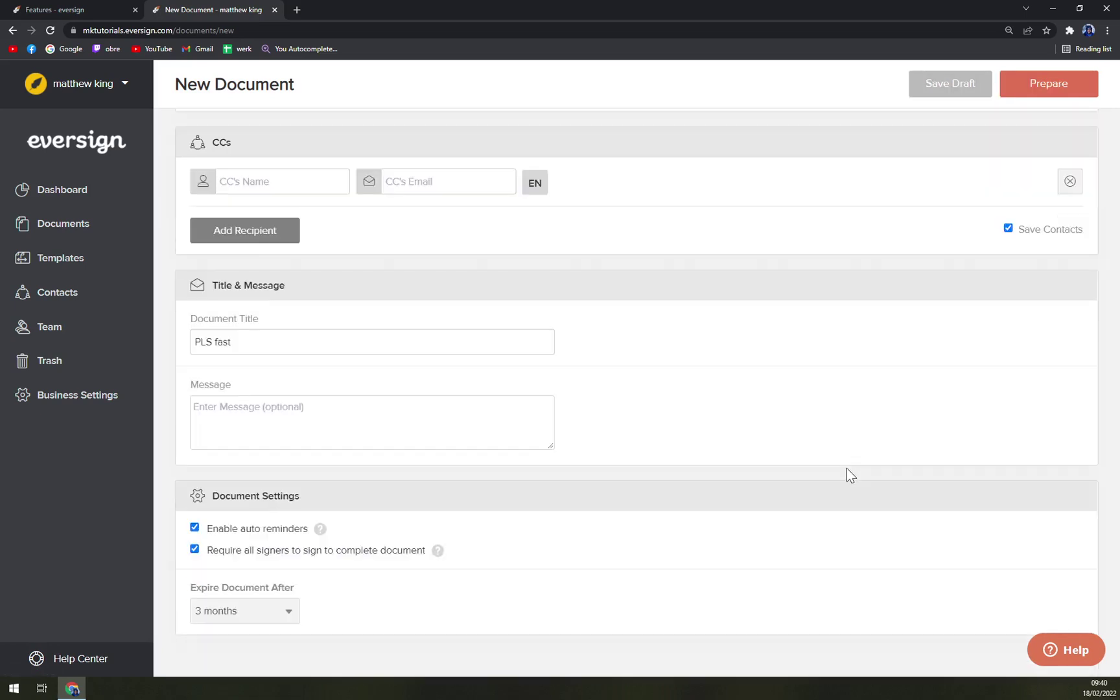
{"action": "scroll", "coordinate": [847, 473], "scroll_direction": "up", "scroll_amount": 5}
{"action": "left_click", "coordinate": [1092, 74]}
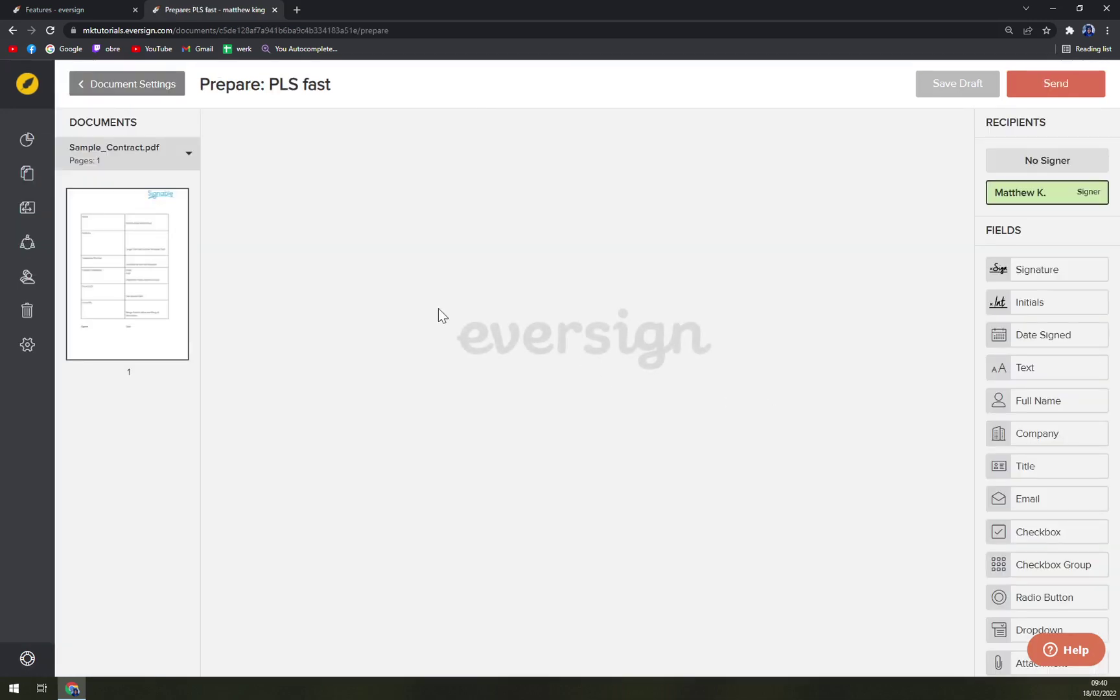
{"action": "scroll", "coordinate": [662, 355], "scroll_direction": "down", "scroll_amount": 3}
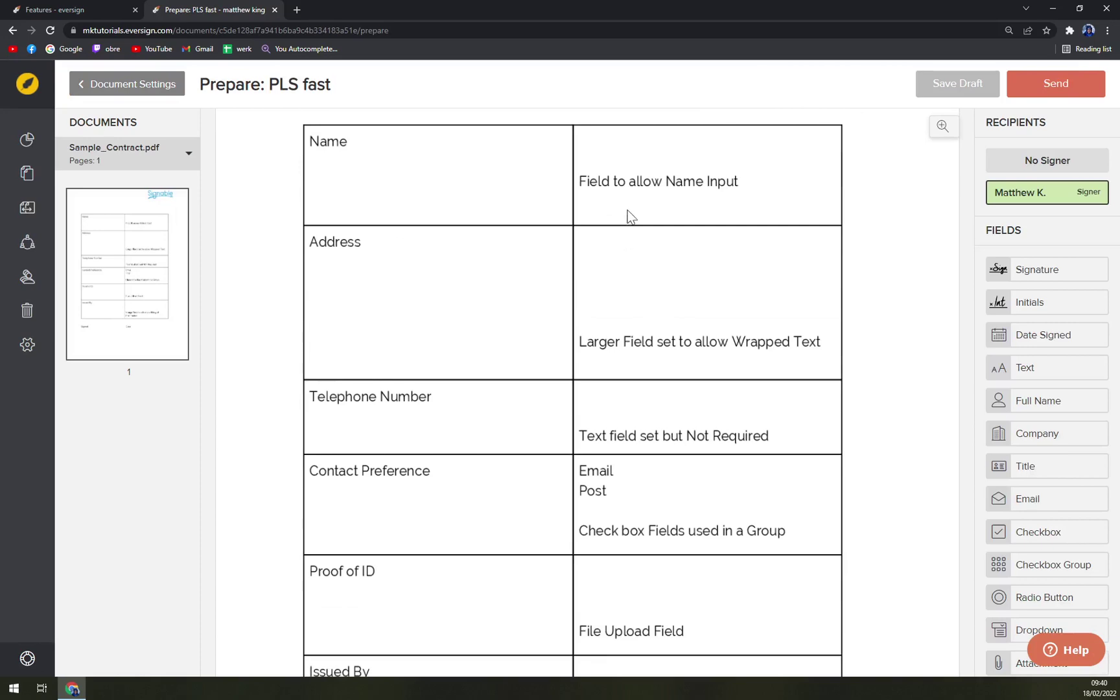
{"action": "scroll", "coordinate": [538, 221], "scroll_direction": "up", "scroll_amount": 5}
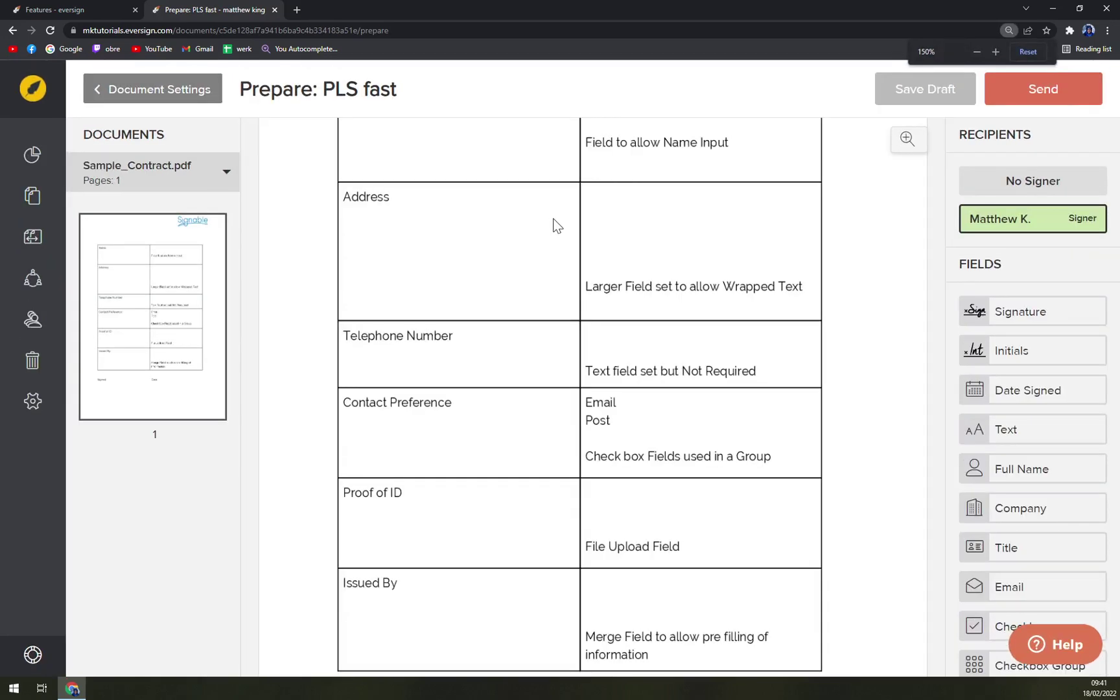
{"action": "scroll", "coordinate": [558, 234], "scroll_direction": "down", "scroll_amount": 5}
{"action": "scroll", "coordinate": [556, 232], "scroll_direction": "up", "scroll_amount": 3}
{"action": "scroll", "coordinate": [764, 304], "scroll_direction": "down", "scroll_amount": 2}
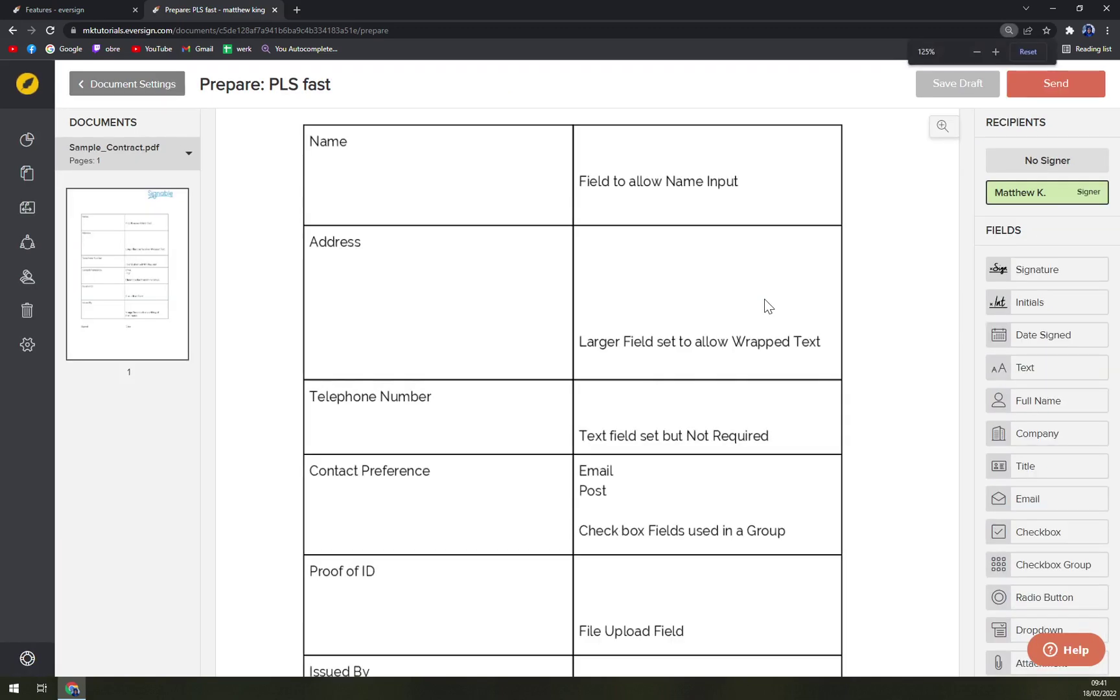
{"action": "scroll", "coordinate": [764, 299], "scroll_direction": "up", "scroll_amount": 2}
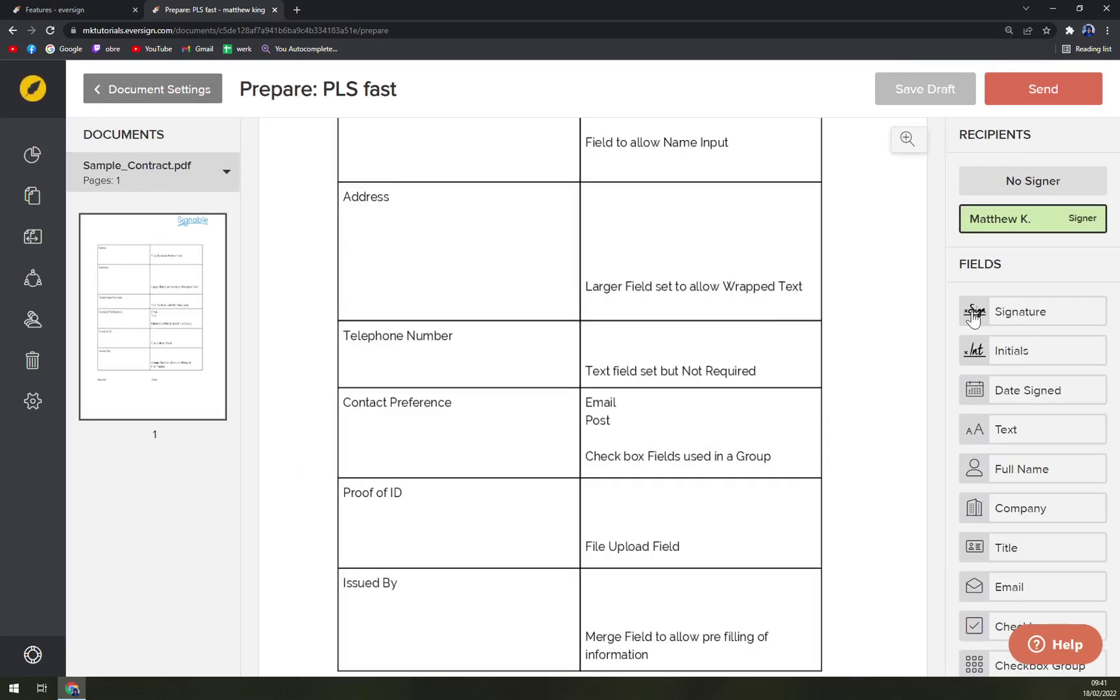
- Place an enlarged signature field beside Signed and sign it with the saved signature
{"action": "mouse_move", "coordinate": [1005, 314]}
{"action": "left_mouse_down"}
{"action": "mouse_move", "coordinate": [696, 238]}
{"action": "mouse_move", "coordinate": [705, 250]}
{"action": "mouse_move", "coordinate": [680, 470]}
{"action": "mouse_move", "coordinate": [688, 568]}
{"action": "mouse_move", "coordinate": [430, 530]}
{"action": "left_mouse_up"}
{"action": "left_click", "coordinate": [430, 530]}
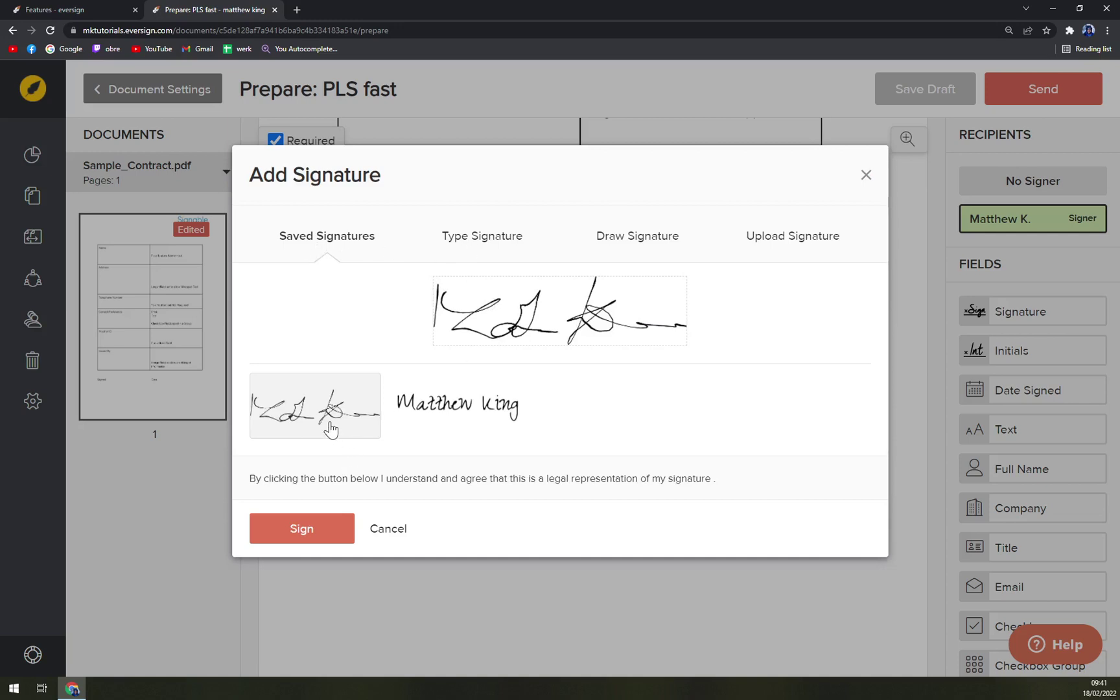
{"action": "left_click", "coordinate": [269, 539]}
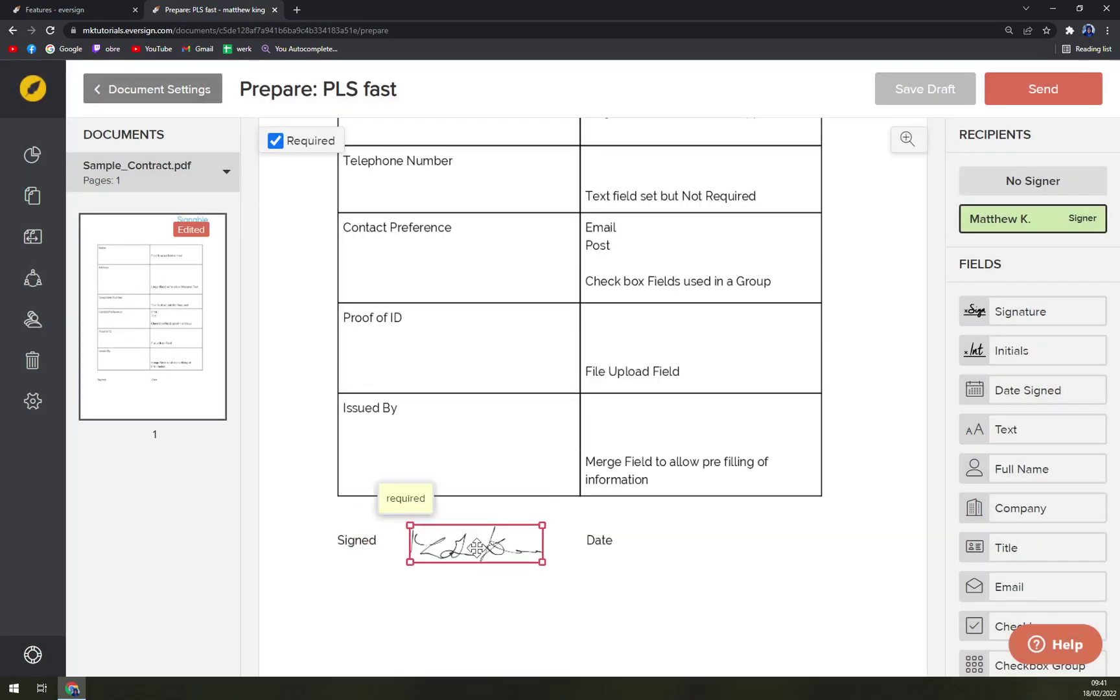
{"action": "left_click_drag", "start_coordinate": [519, 564], "coordinate": [556, 580]}
{"action": "left_click", "coordinate": [491, 563]}
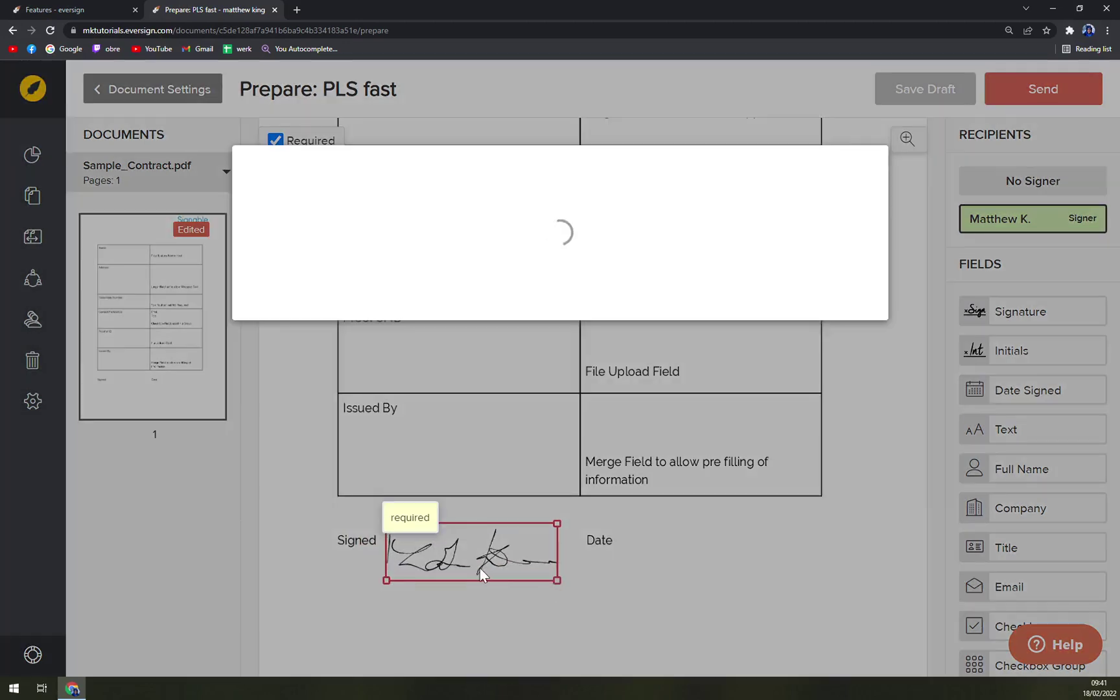
{"action": "left_click", "coordinate": [301, 529]}
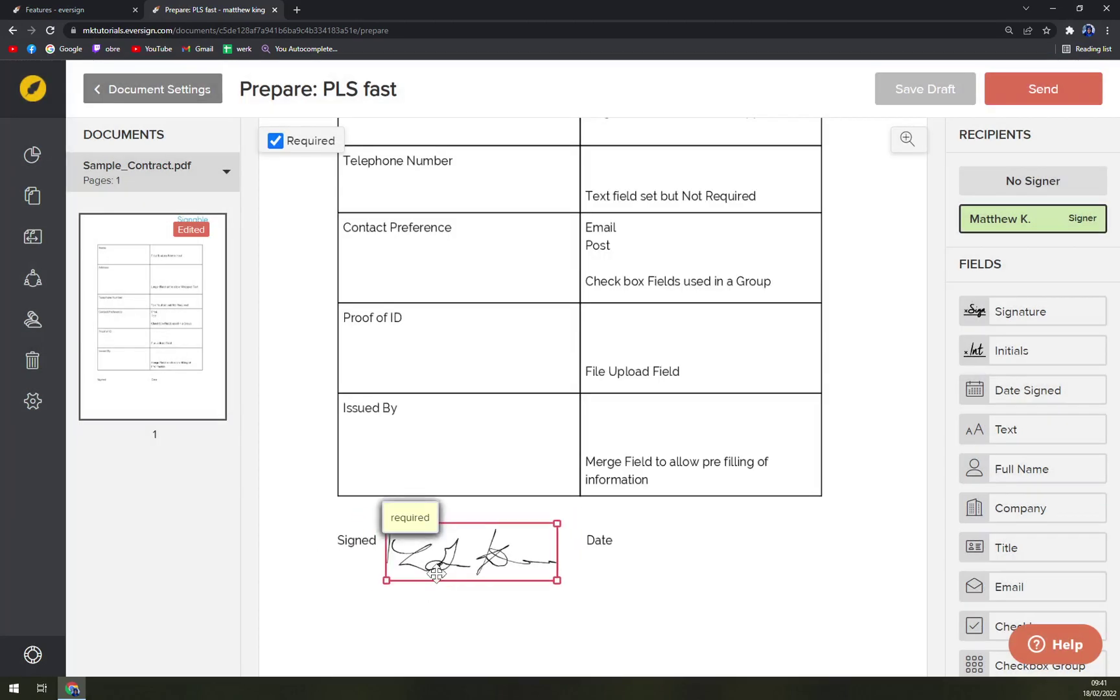
{"action": "left_click", "coordinate": [645, 562]}
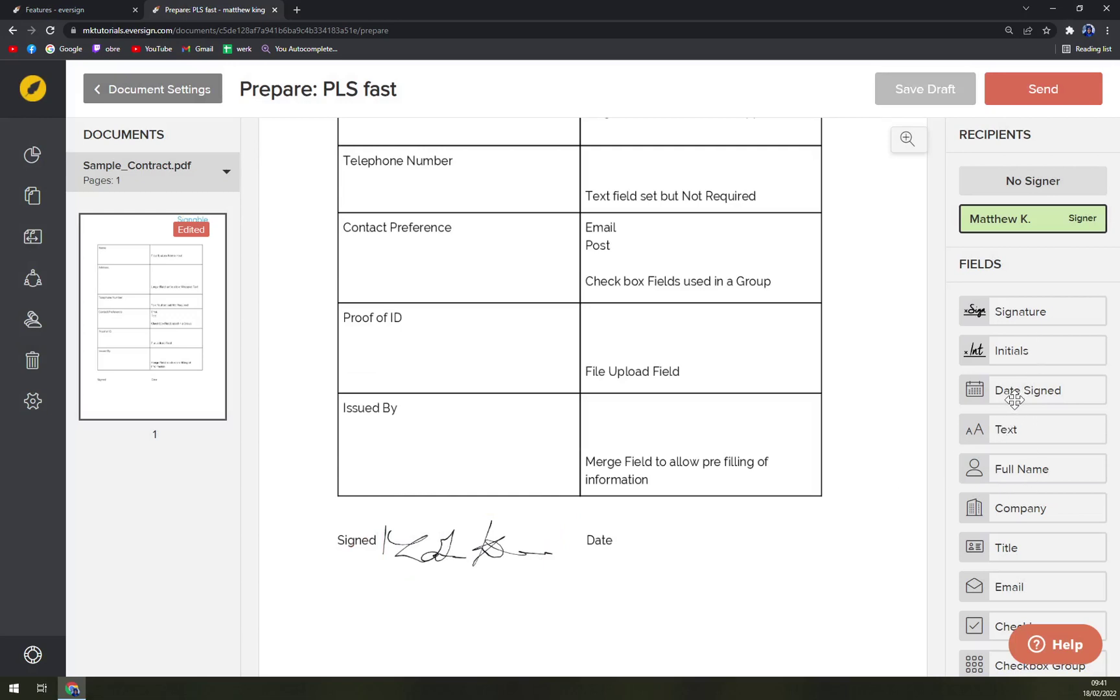
- Add a Date Signed field beside Date and return to the top of the page
{"action": "left_click_drag", "start_coordinate": [995, 392], "coordinate": [654, 545]}
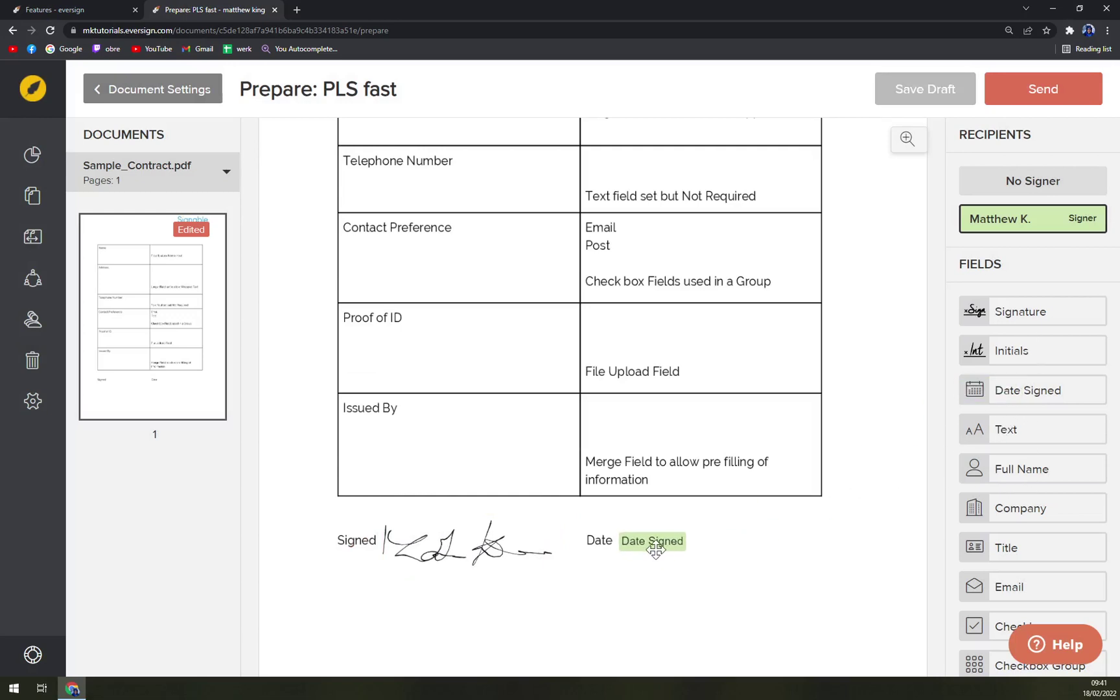
{"action": "left_click", "coordinate": [654, 542]}
{"action": "scroll", "coordinate": [648, 535], "scroll_direction": "up", "scroll_amount": 5}
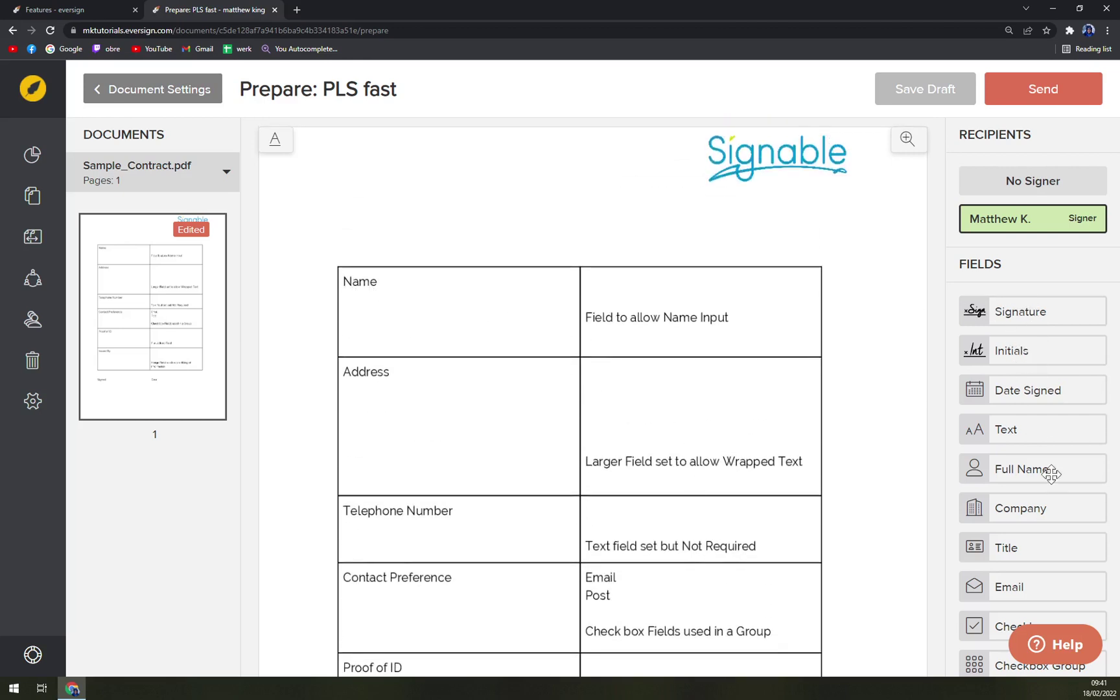
- Add a full-name field in the Name row and text fields in the Address and Telephone Number cells
{"action": "left_click_drag", "start_coordinate": [1048, 472], "coordinate": [734, 304]}
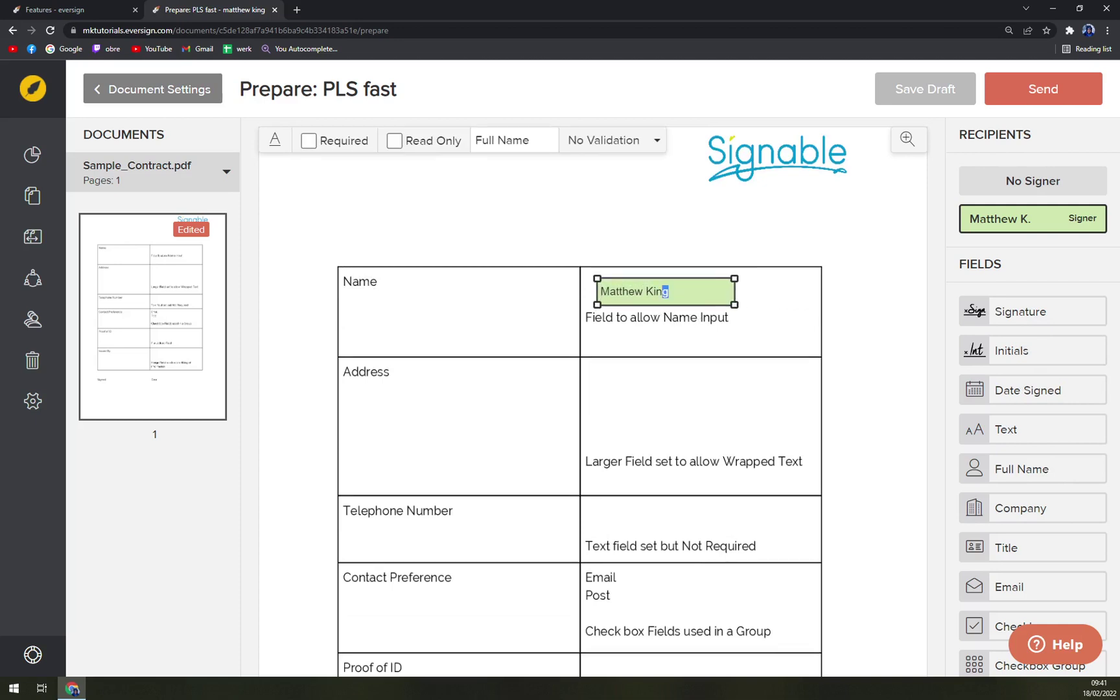
{"action": "scroll", "coordinate": [1030, 518], "scroll_direction": "down", "scroll_amount": 3}
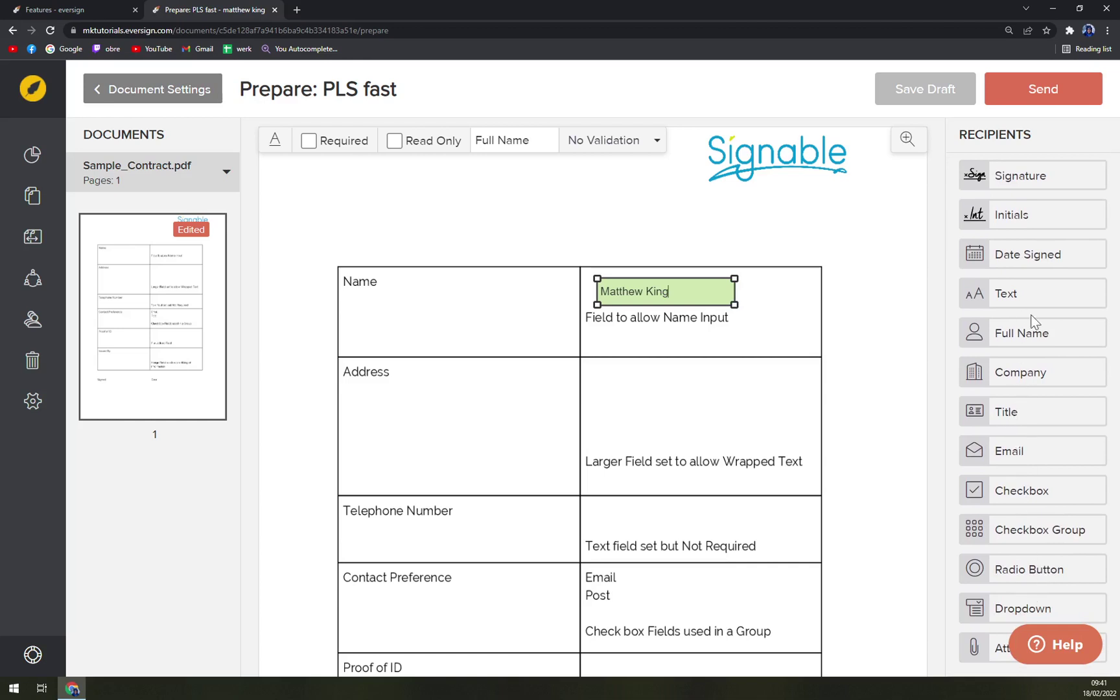
{"action": "left_click_drag", "start_coordinate": [1028, 306], "coordinate": [791, 446]}
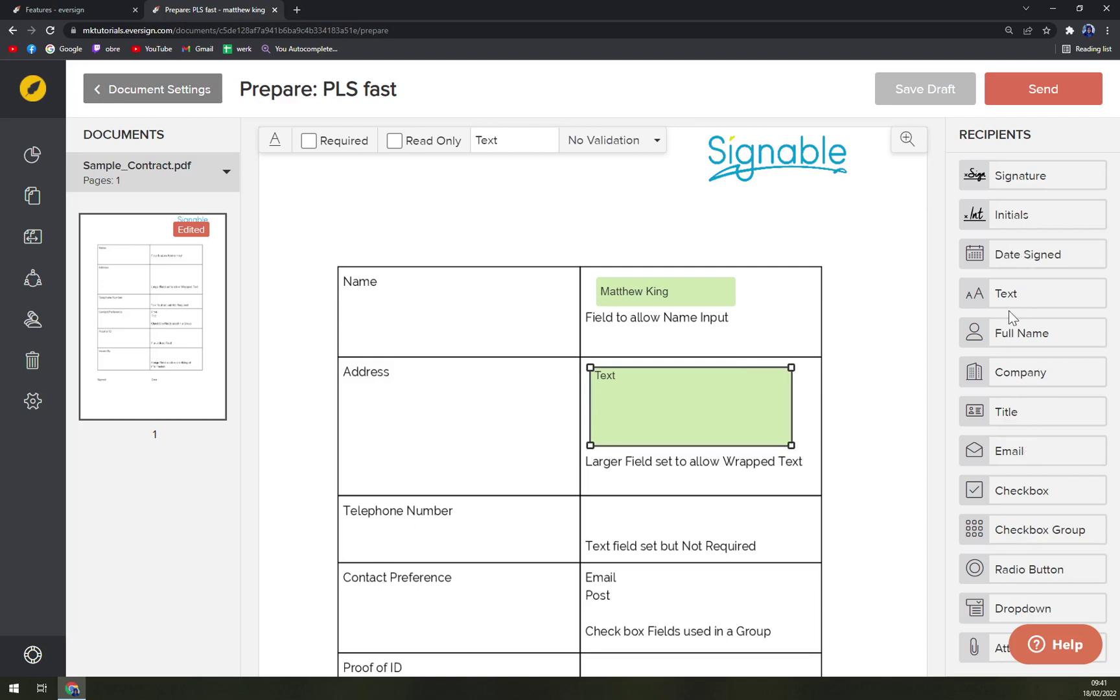
{"action": "left_click_drag", "start_coordinate": [1030, 289], "coordinate": [791, 534]}
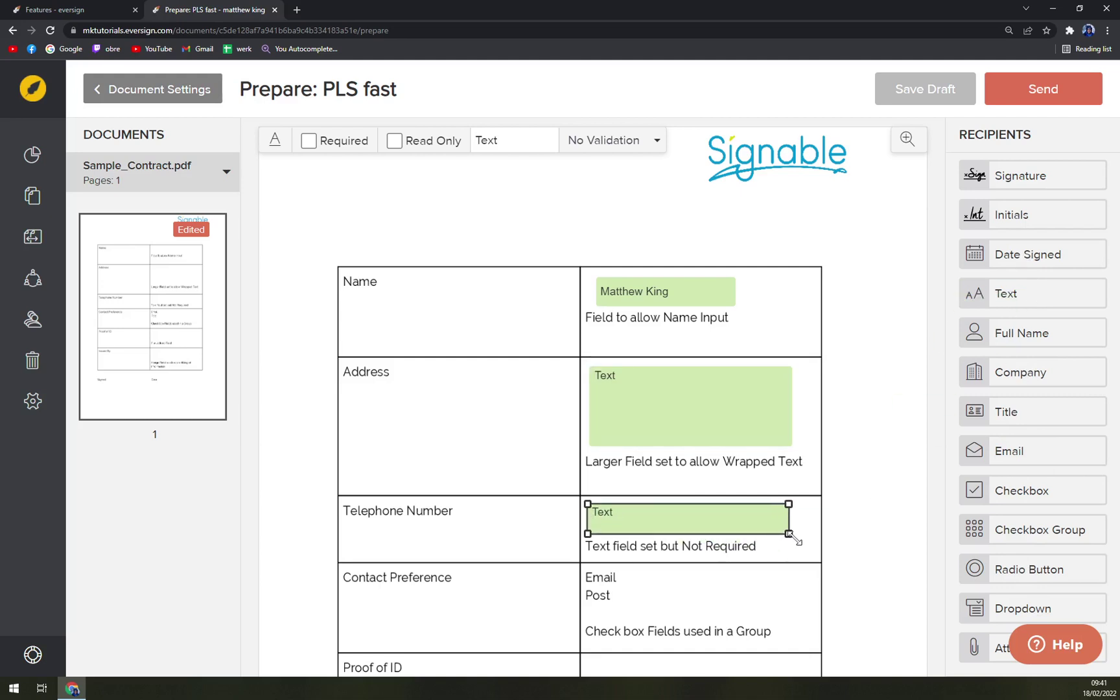
- Add an email field beside Email and a text field beside Post
{"action": "scroll", "coordinate": [674, 583], "scroll_direction": "down", "scroll_amount": 3}
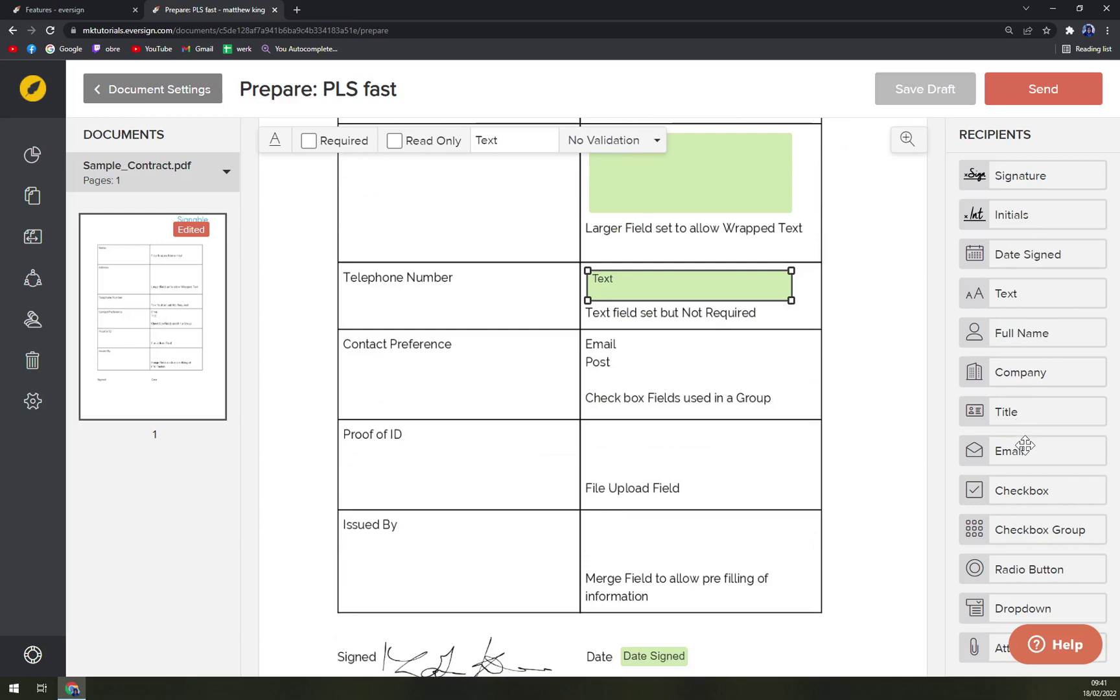
{"action": "left_click_drag", "start_coordinate": [1027, 450], "coordinate": [770, 355]}
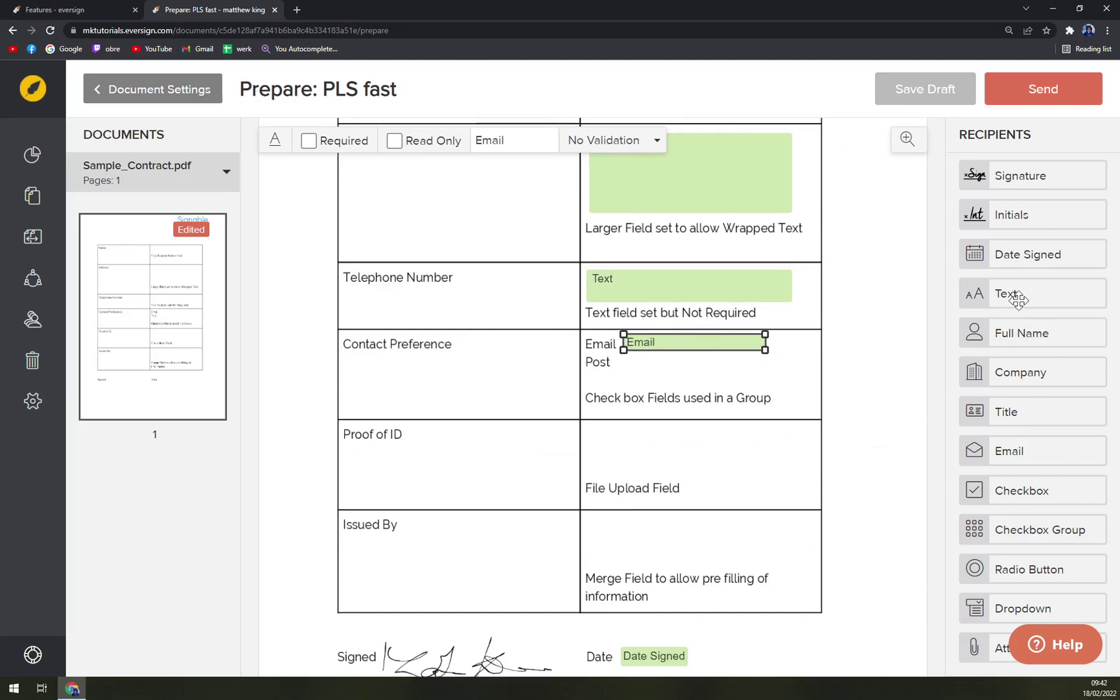
{"action": "left_click_drag", "start_coordinate": [1003, 299], "coordinate": [673, 381]}
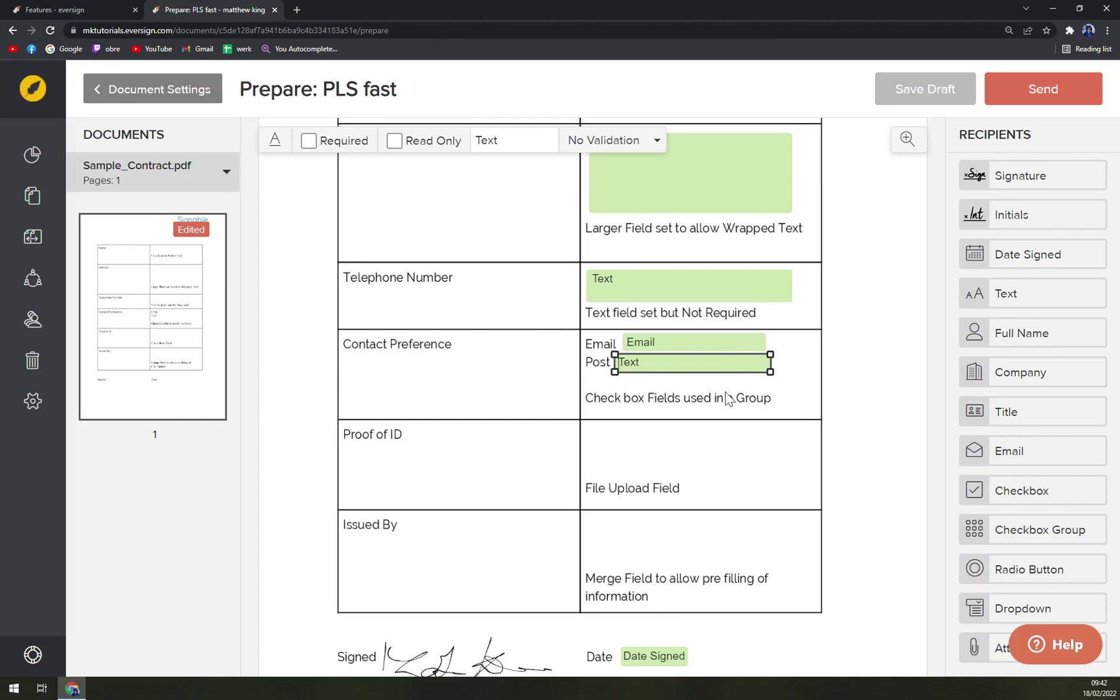
{"action": "left_click", "coordinate": [678, 416]}
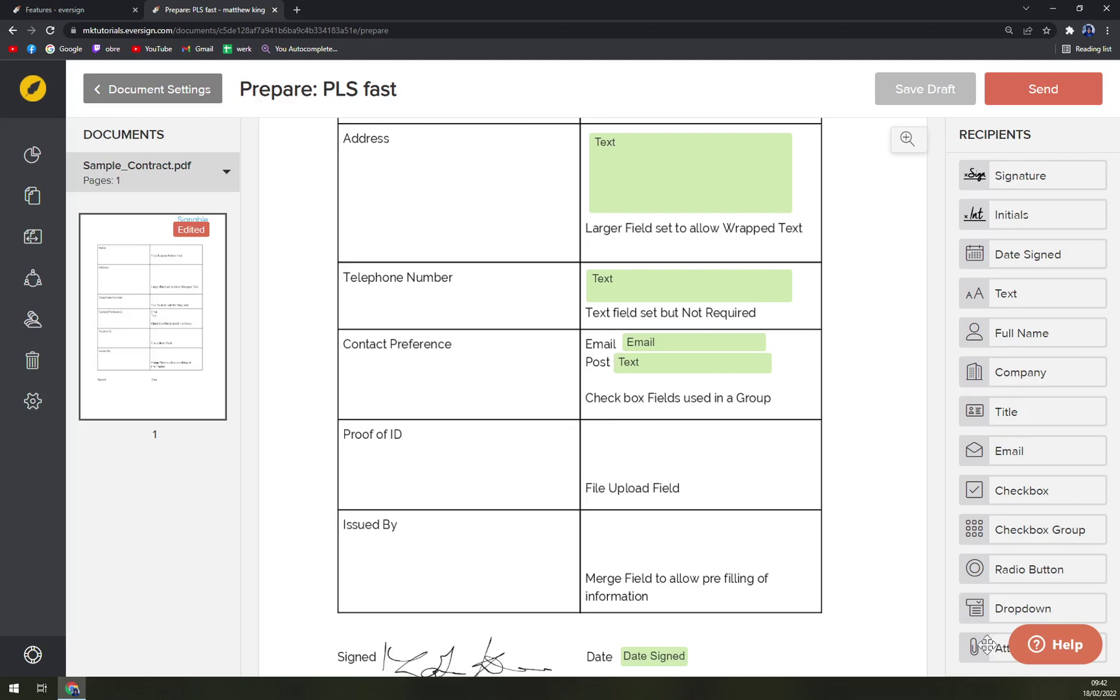
- Add a widened file-upload field in Proof of ID and a full-name field in Issued By
{"action": "left_click_drag", "start_coordinate": [992, 645], "coordinate": [623, 447]}
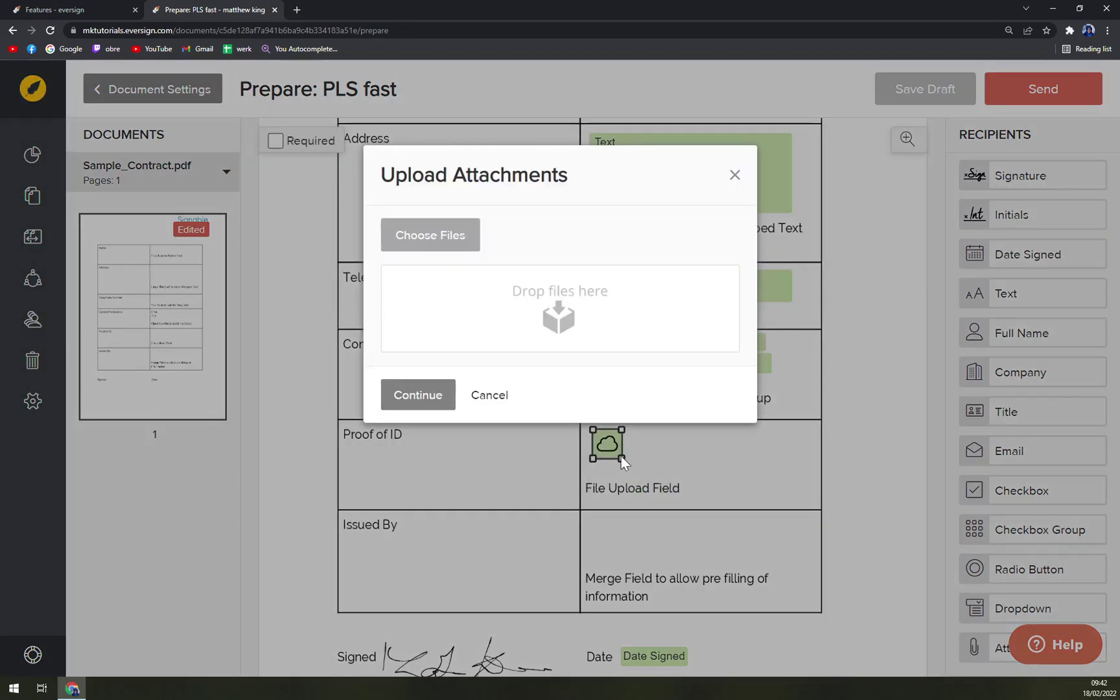
{"action": "left_click", "coordinate": [422, 403]}
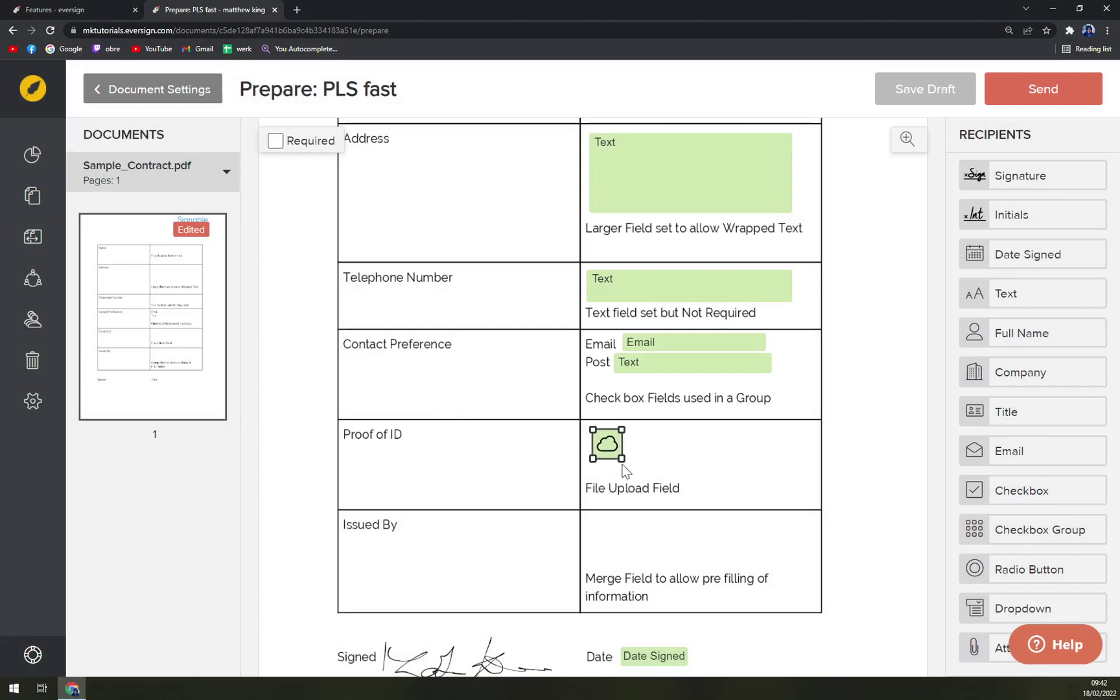
{"action": "left_click_drag", "start_coordinate": [622, 458], "coordinate": [807, 475]}
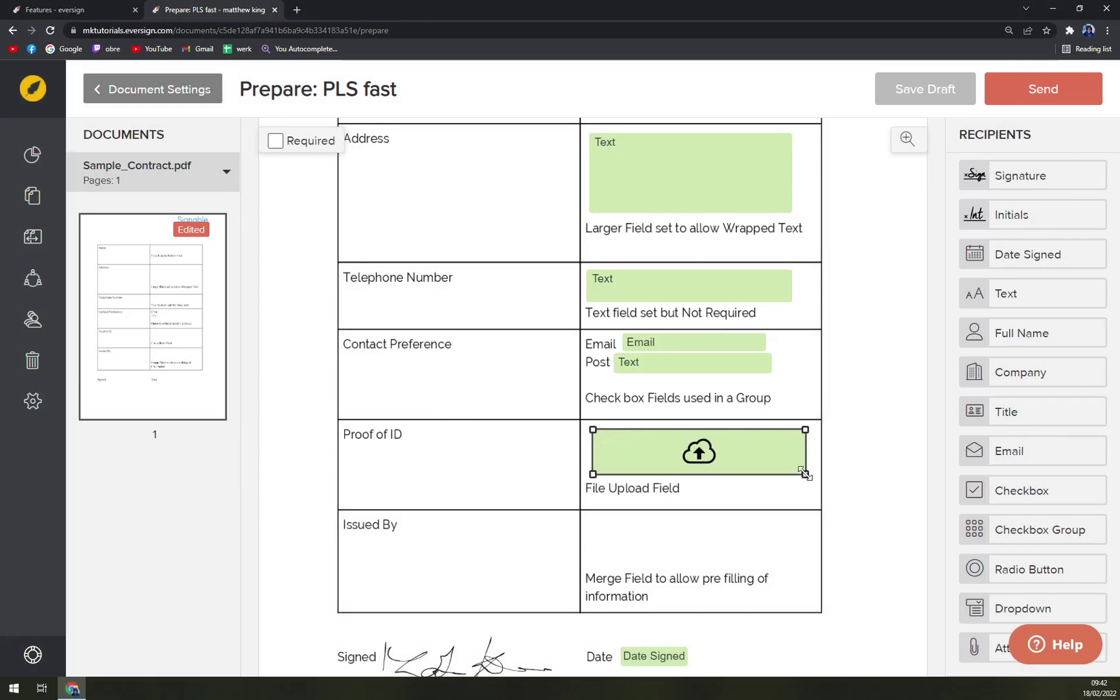
{"action": "scroll", "coordinate": [765, 480], "scroll_direction": "down", "scroll_amount": 2}
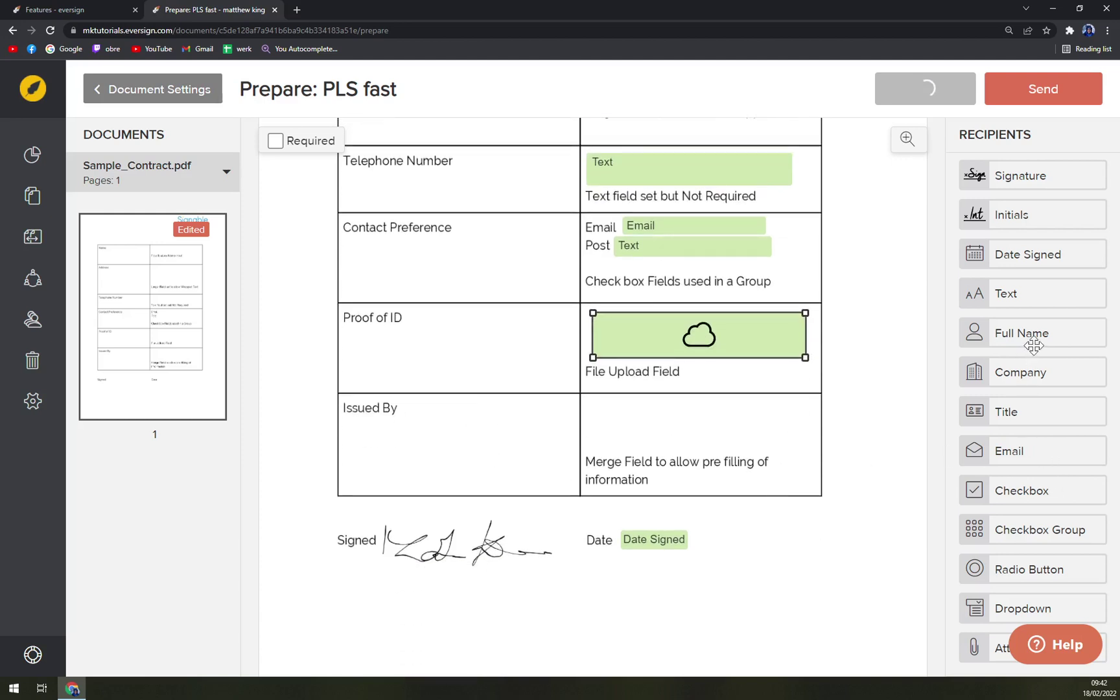
{"action": "left_click_drag", "start_coordinate": [994, 330], "coordinate": [787, 435]}
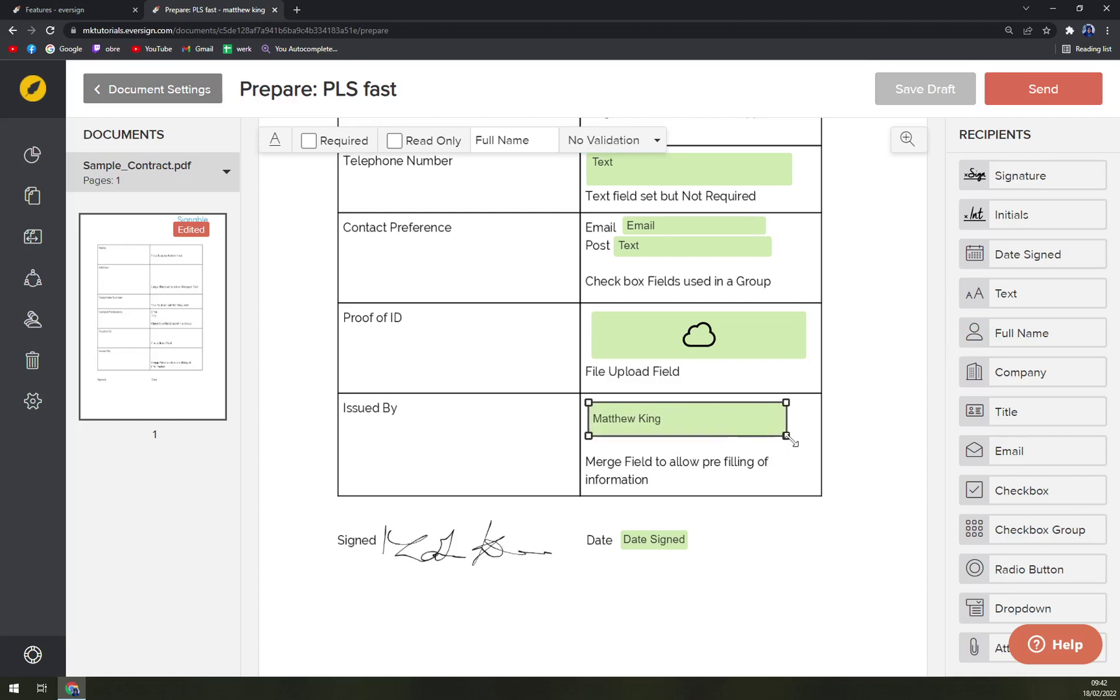
{"action": "scroll", "coordinate": [821, 550], "scroll_direction": "down", "scroll_amount": 1}
{"action": "scroll", "coordinate": [821, 549], "scroll_direction": "up", "scroll_amount": 7}
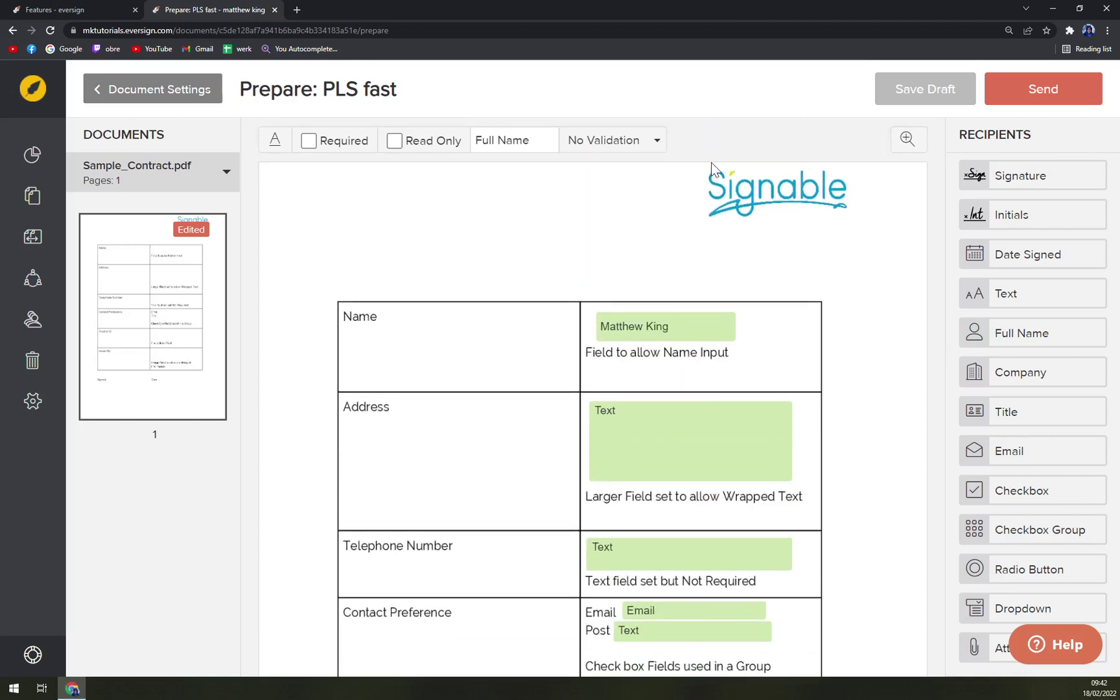
{"action": "left_click", "coordinate": [1037, 86]}
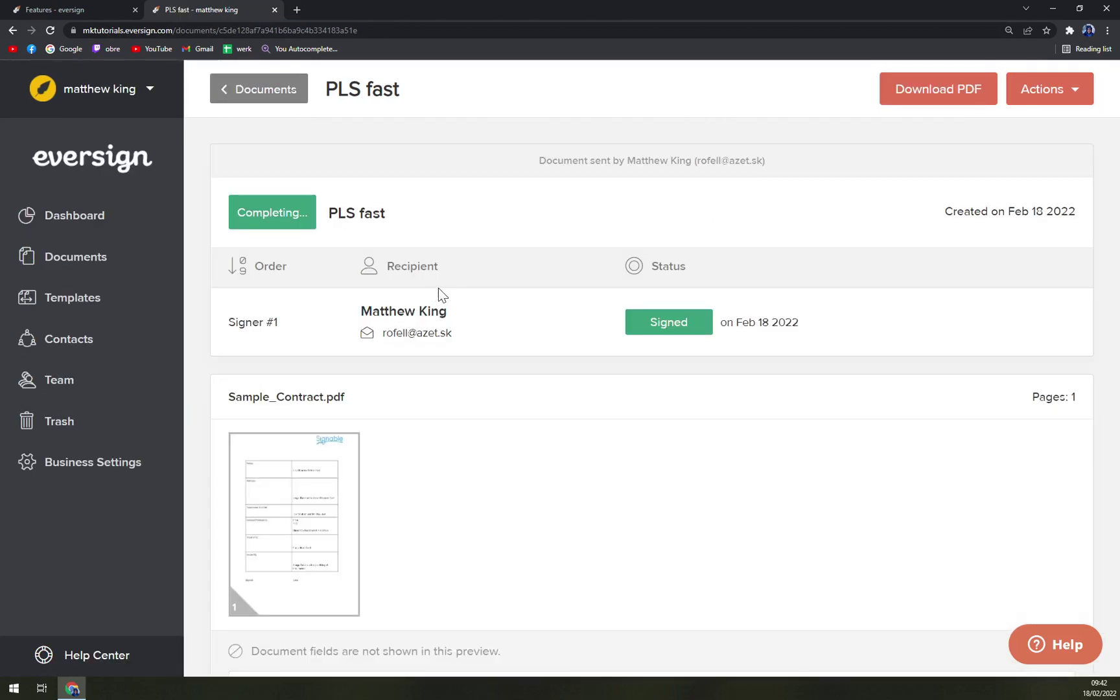
{"action": "scroll", "coordinate": [387, 298], "scroll_direction": "down", "scroll_amount": 10}
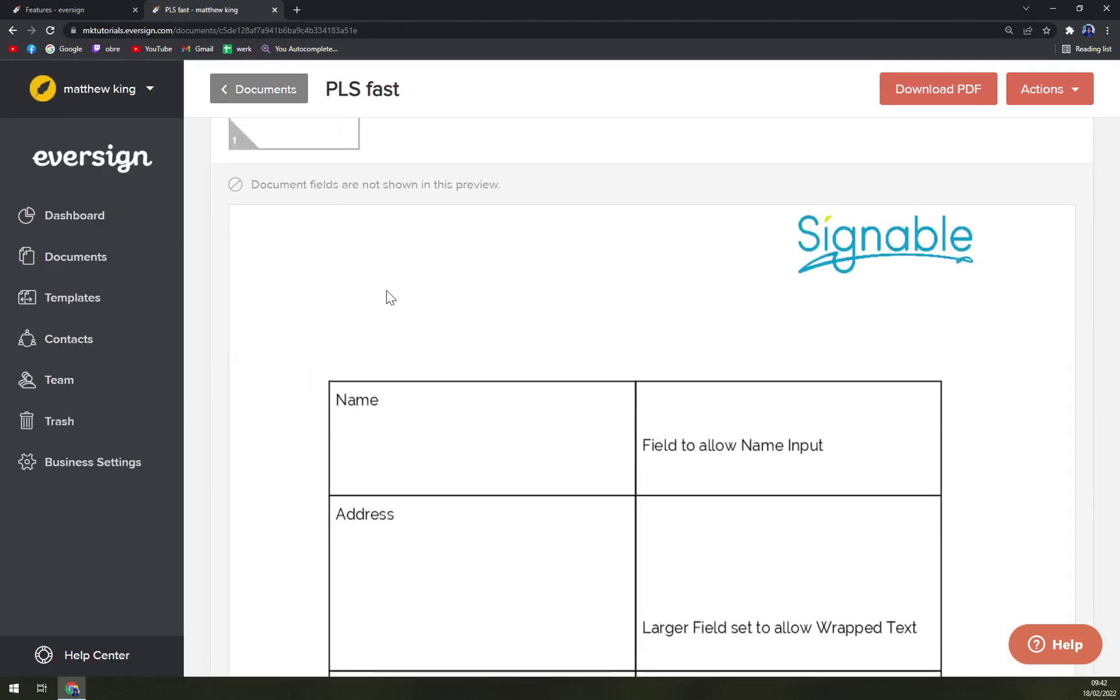
{"action": "scroll", "coordinate": [429, 364], "scroll_direction": "up", "scroll_amount": 8}
{"action": "scroll", "coordinate": [762, 533], "scroll_direction": "up", "scroll_amount": 2}
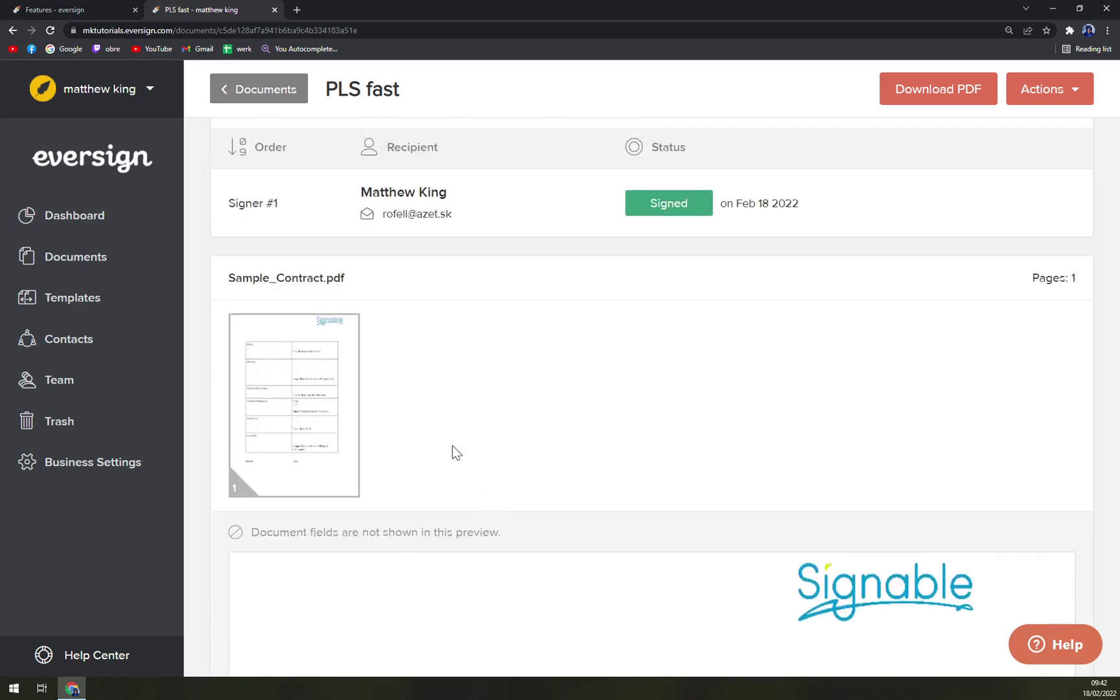
{"action": "scroll", "coordinate": [672, 432], "scroll_direction": "up", "scroll_amount": 2}
{"action": "scroll", "coordinate": [672, 433], "scroll_direction": "down", "scroll_amount": 18}
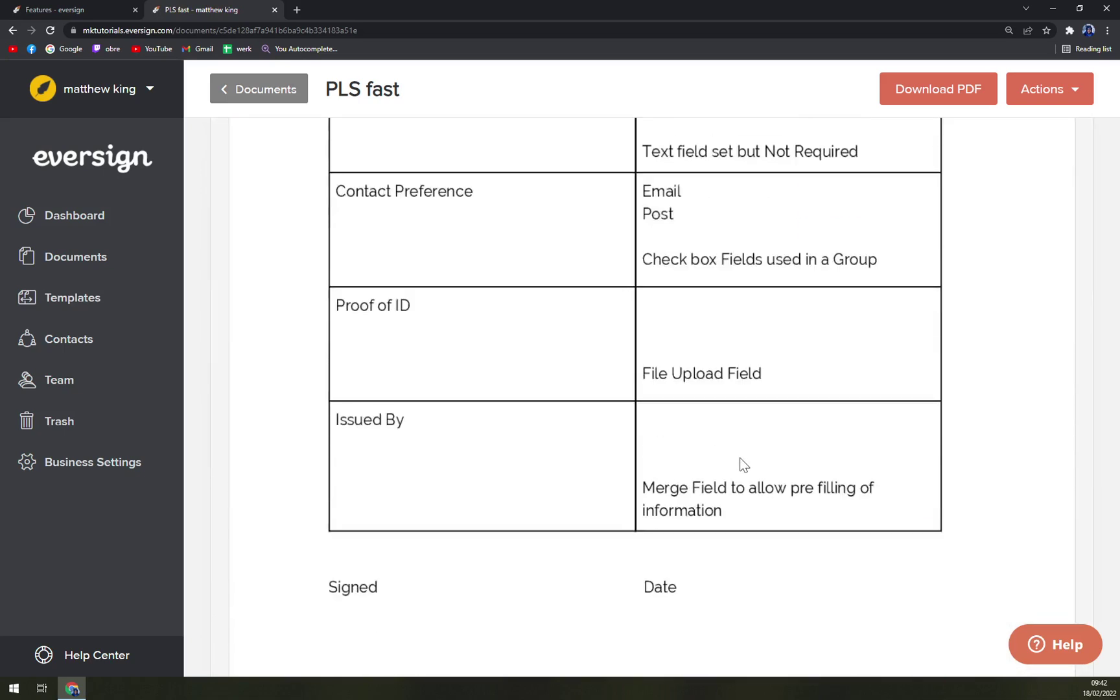
{"action": "scroll", "coordinate": [408, 252], "scroll_direction": "up", "scroll_amount": 14}
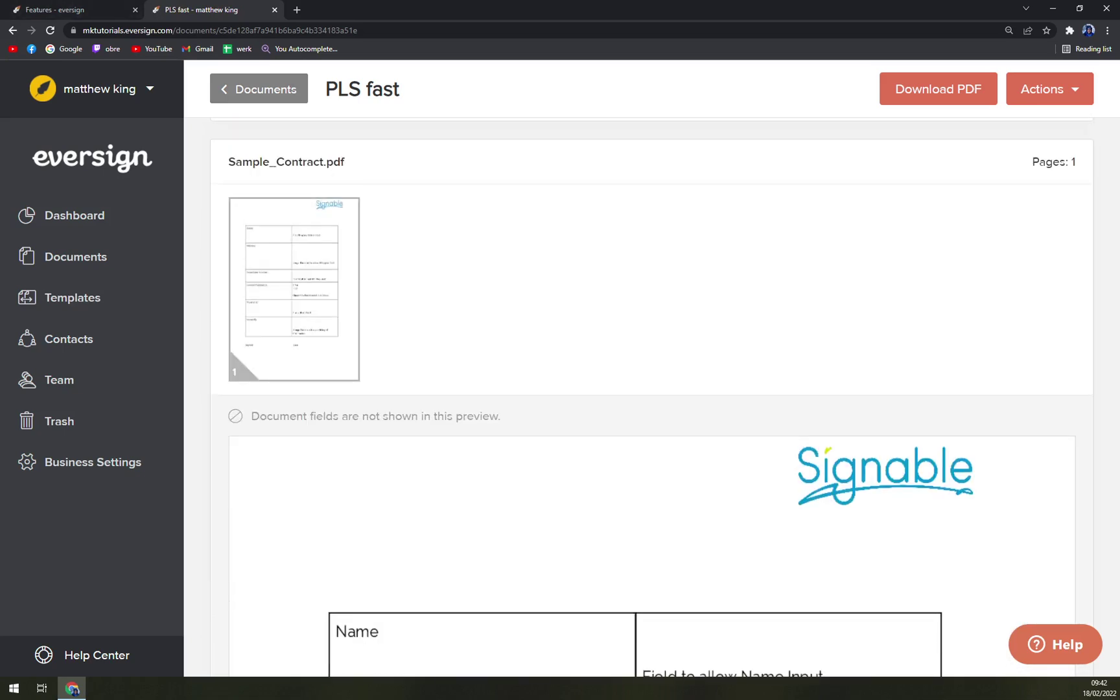
{"action": "scroll", "coordinate": [249, 236], "scroll_direction": "up", "scroll_amount": 4}
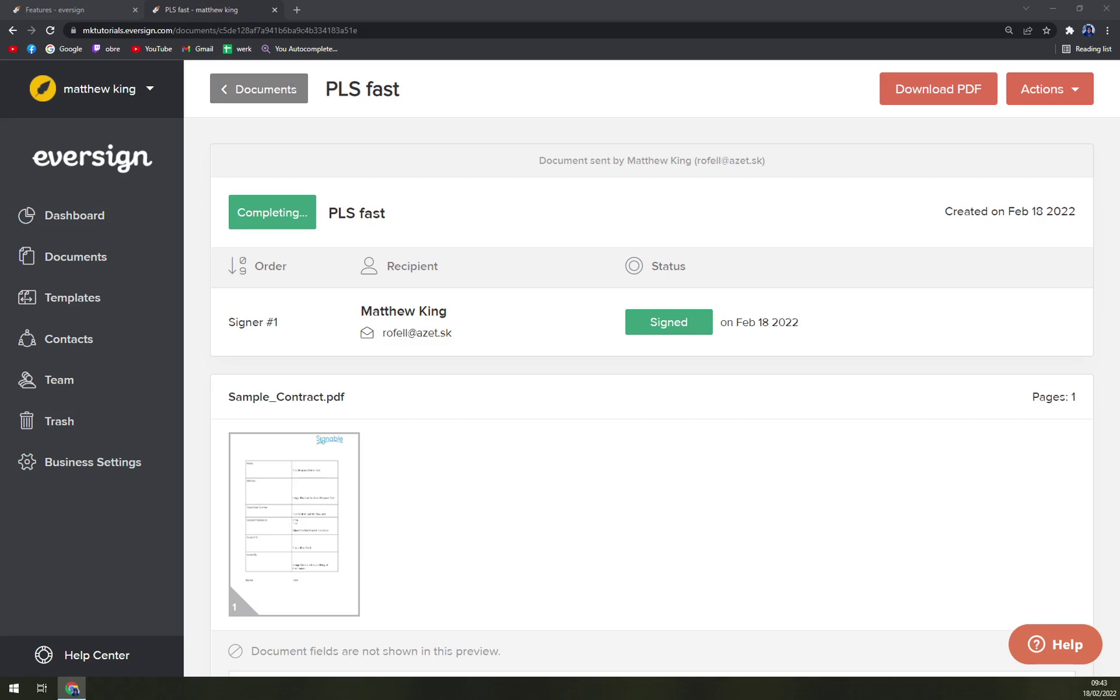
- Open Templates and view the New Template page
{"action": "left_click", "coordinate": [67, 306]}
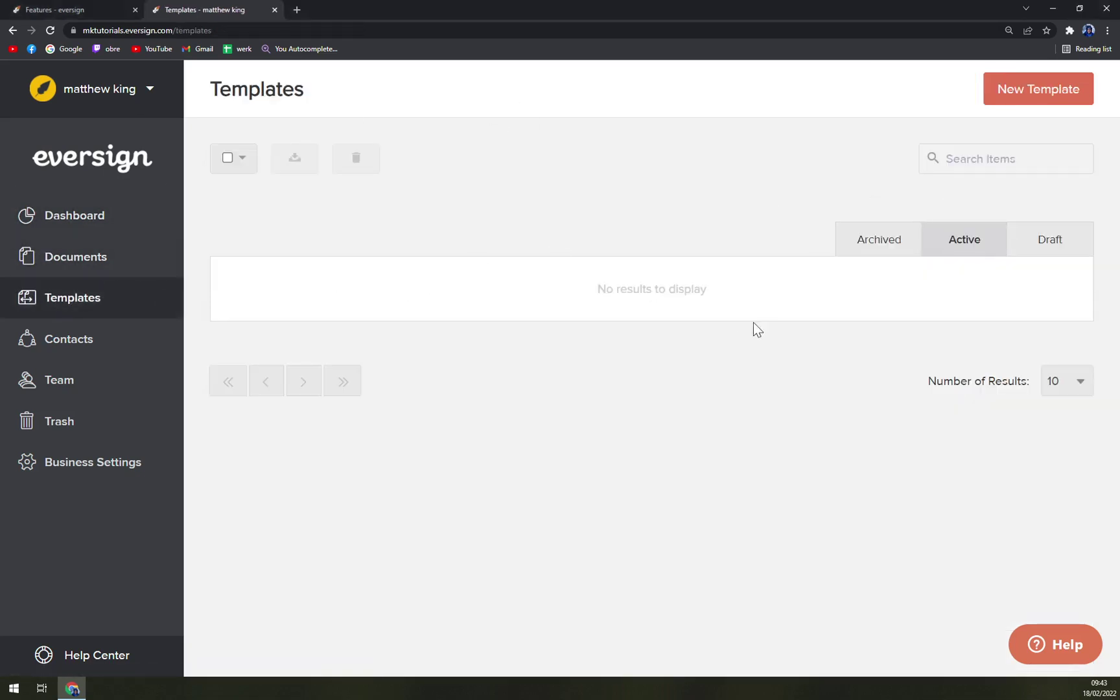
{"action": "left_click", "coordinate": [1011, 101]}
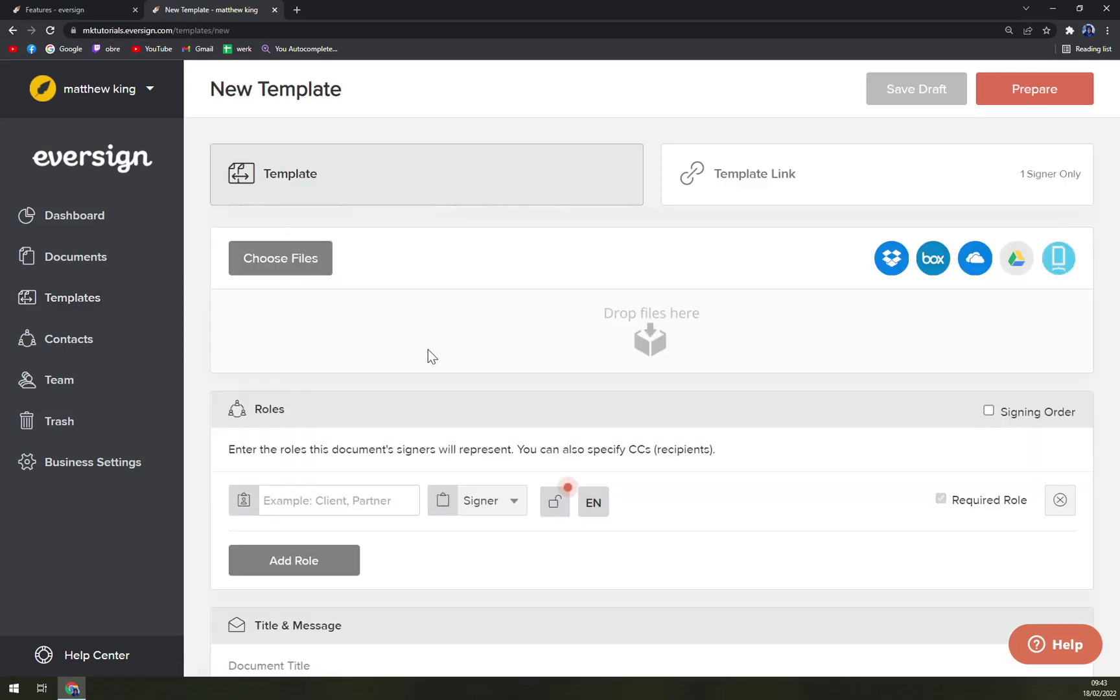
{"action": "scroll", "coordinate": [518, 356], "scroll_direction": "down", "scroll_amount": 3}
{"action": "scroll", "coordinate": [474, 475], "scroll_direction": "up", "scroll_amount": 3}
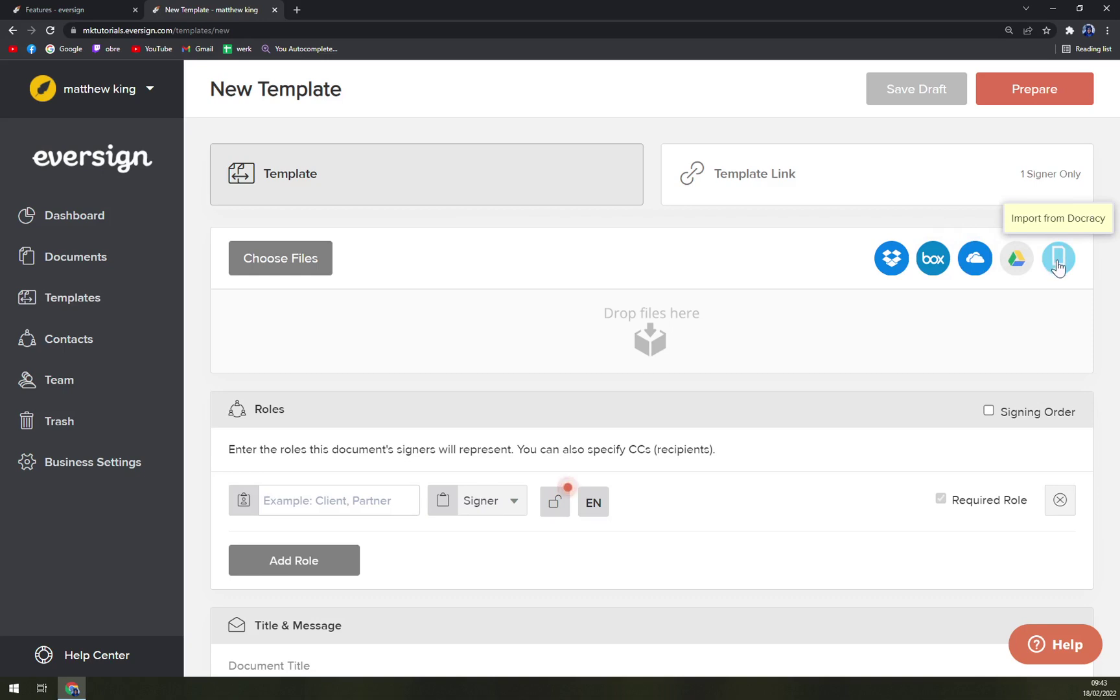
- View the Contacts, New Contact and Team pages, then return to the Features page
{"action": "left_click", "coordinate": [107, 356]}
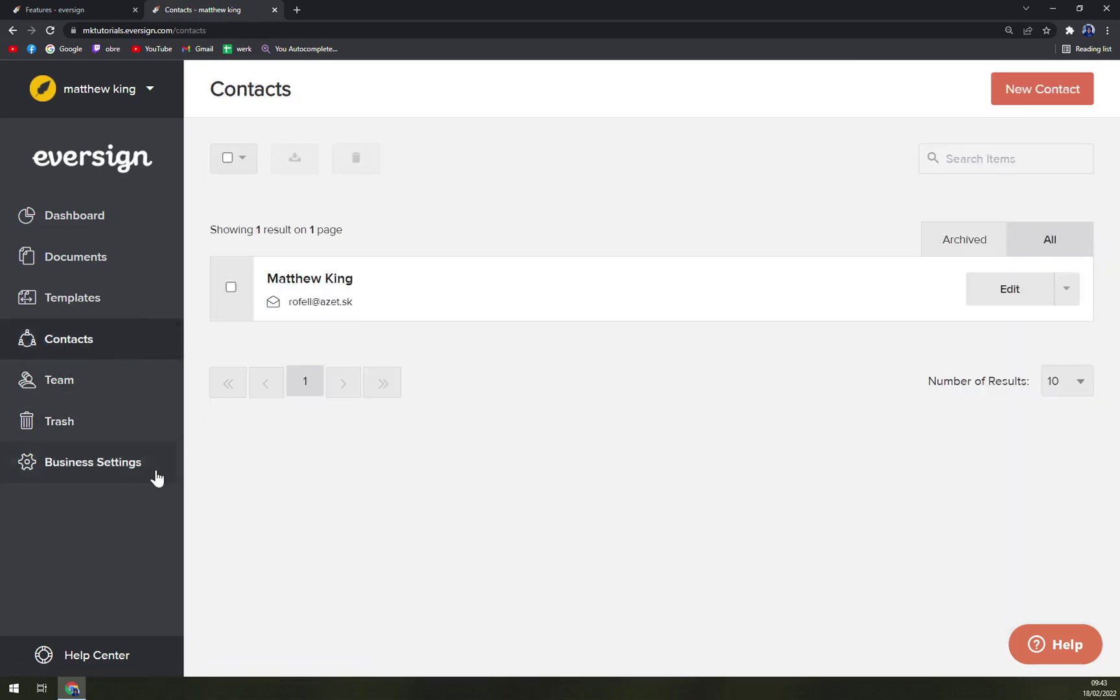
{"action": "left_click", "coordinate": [1043, 90]}
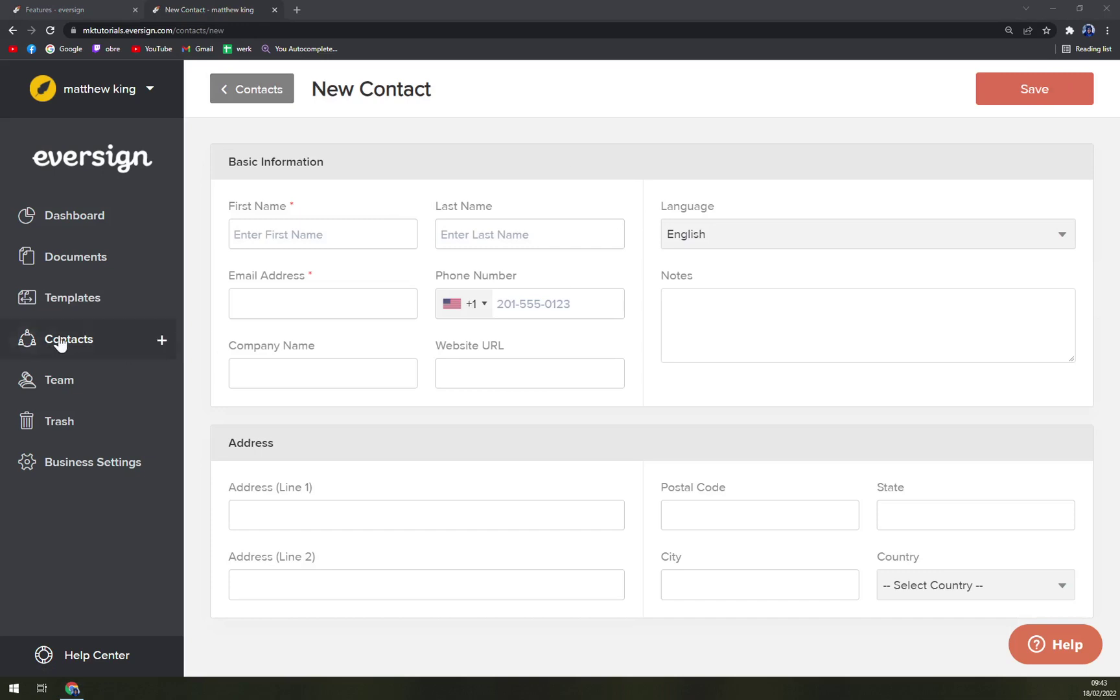
{"action": "left_click", "coordinate": [60, 379]}
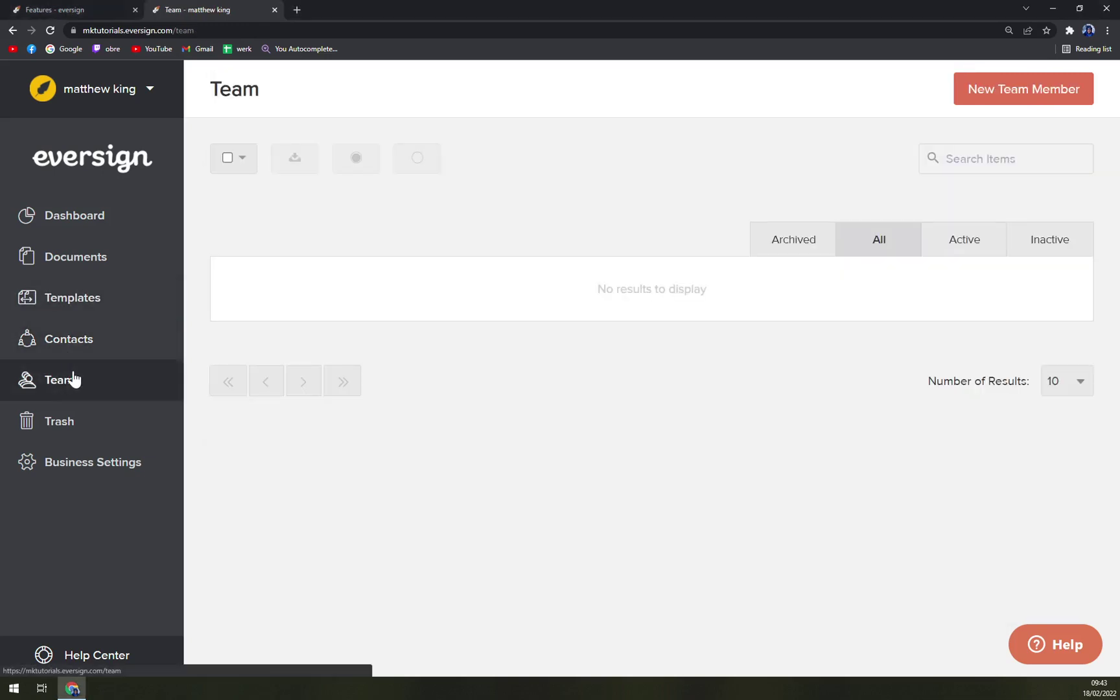
{"action": "key", "text": "ctrl+shift+Tab"}
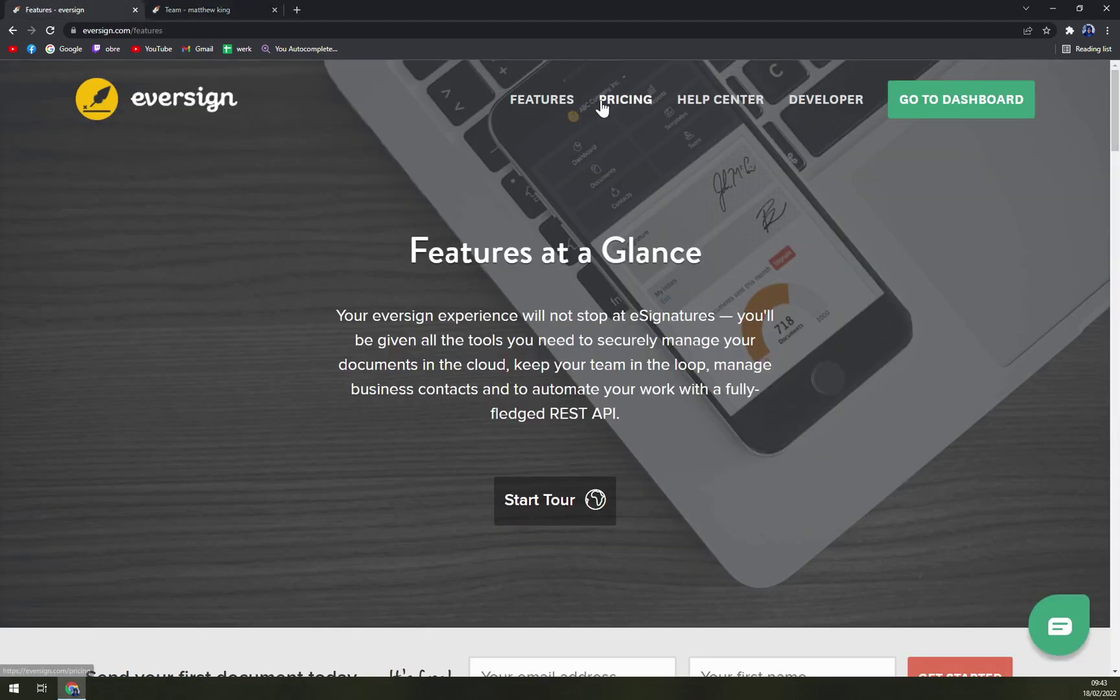
- Open Pricing Plans and scroll through the plan cards
{"action": "left_click", "coordinate": [624, 99]}
{"action": "scroll", "coordinate": [240, 322], "scroll_direction": "down", "scroll_amount": 7}
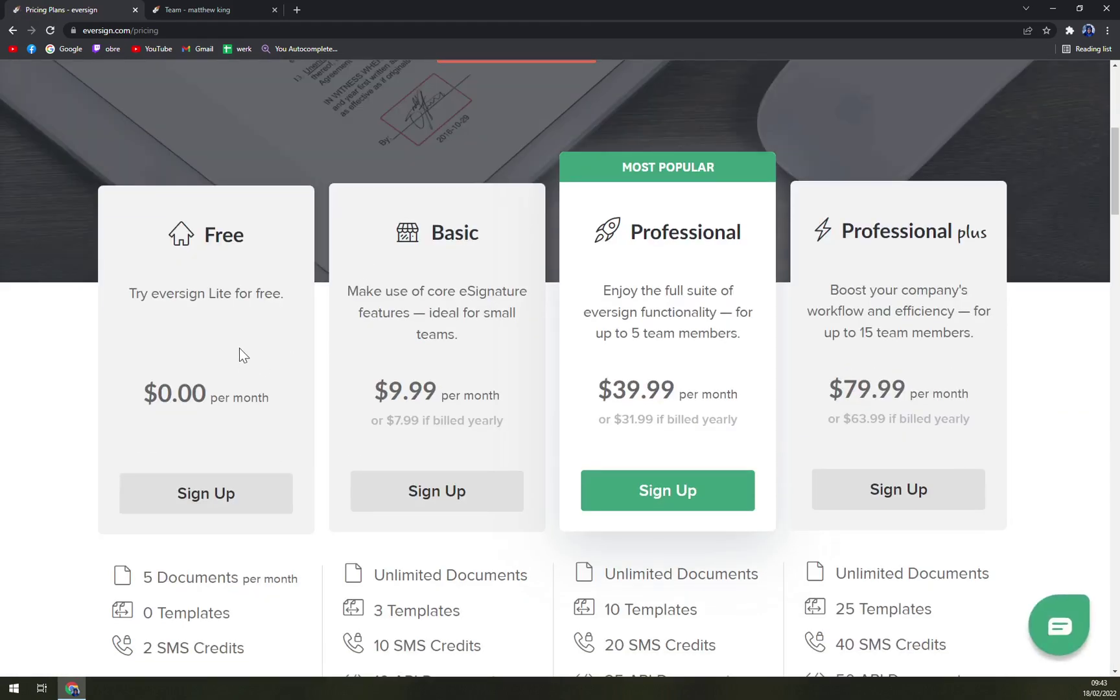
{"action": "scroll", "coordinate": [239, 355], "scroll_direction": "down", "scroll_amount": 1}
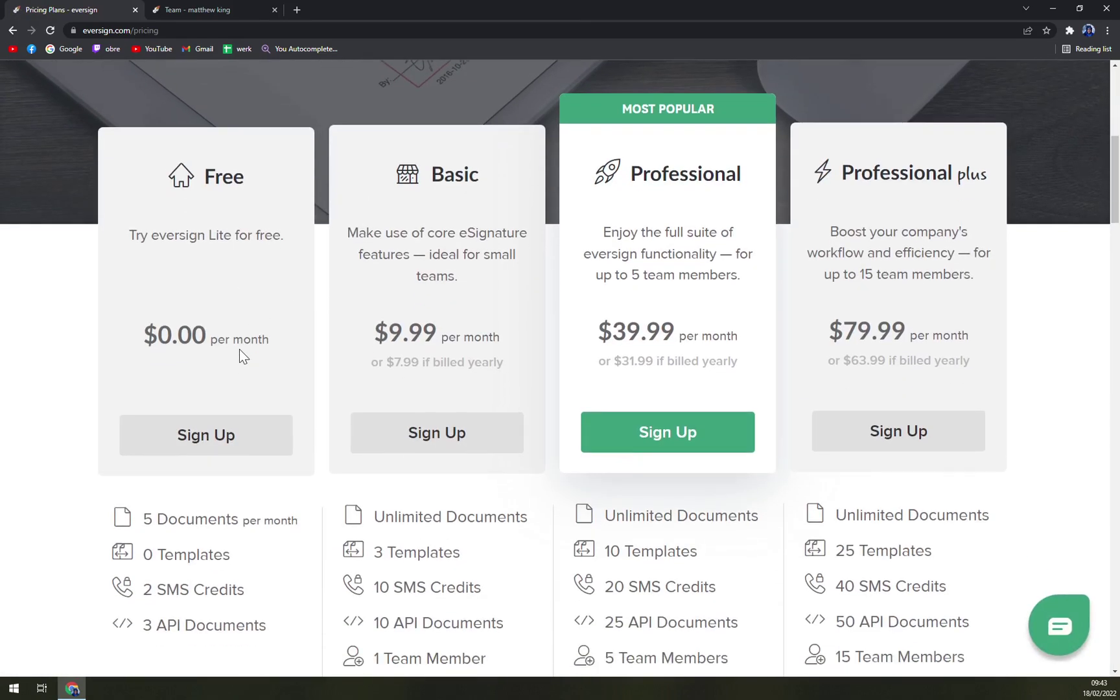
{"action": "scroll", "coordinate": [233, 378], "scroll_direction": "down", "scroll_amount": 1}
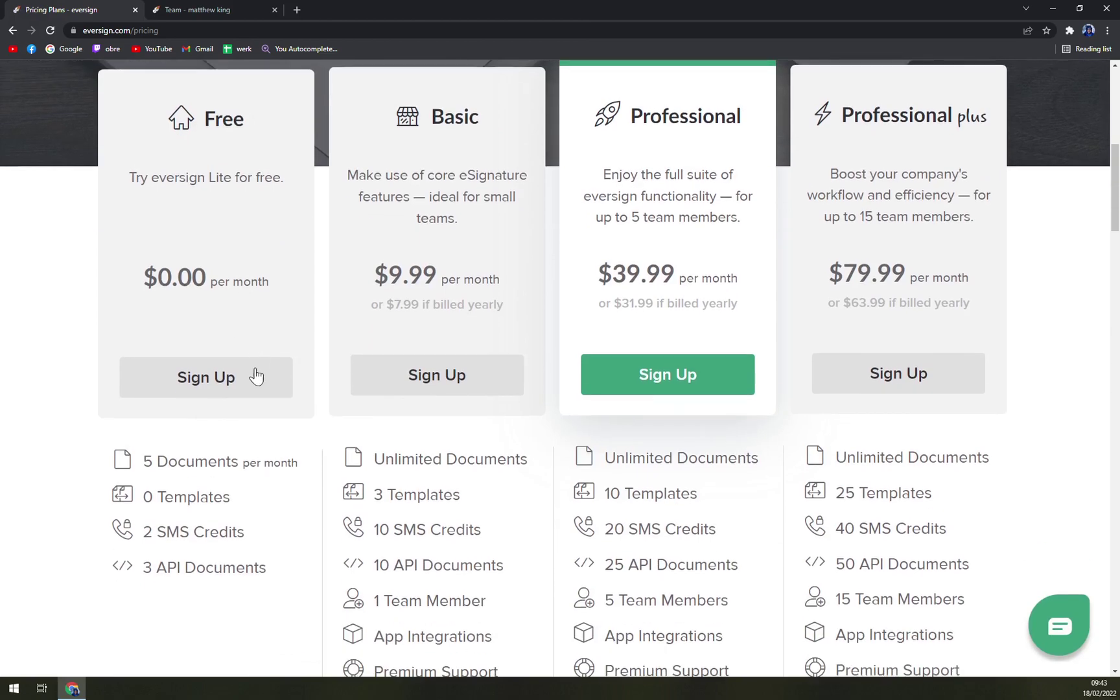
- Open a blank New Team Member form from the Team page
{"action": "left_click", "coordinate": [243, 8]}
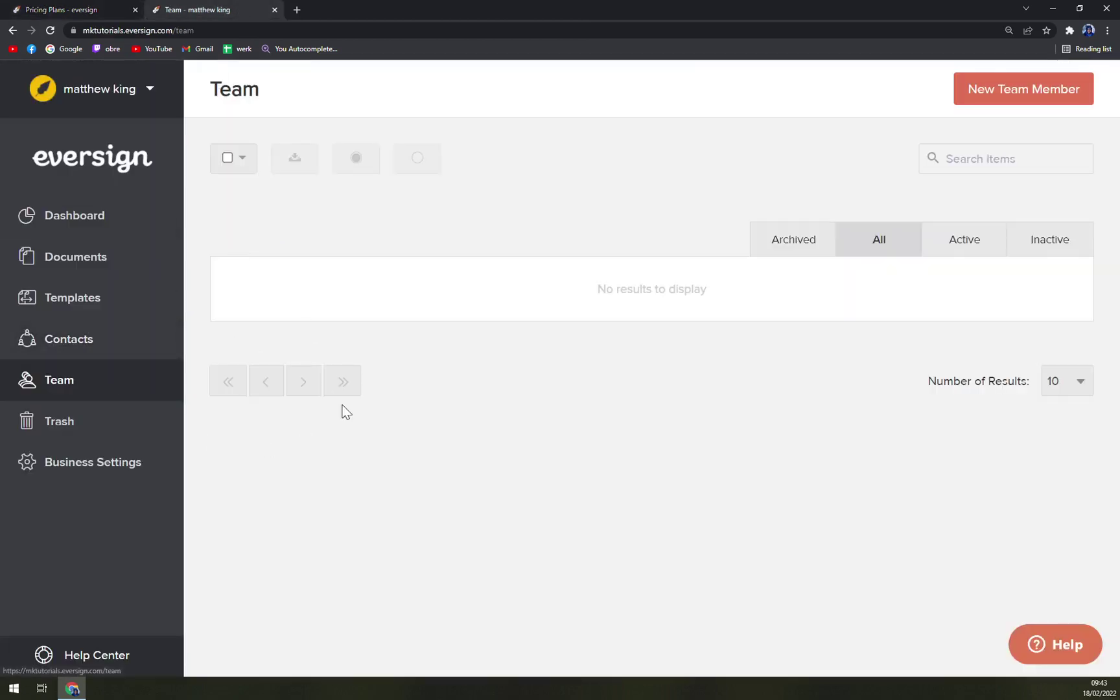
{"action": "left_click", "coordinate": [969, 101]}
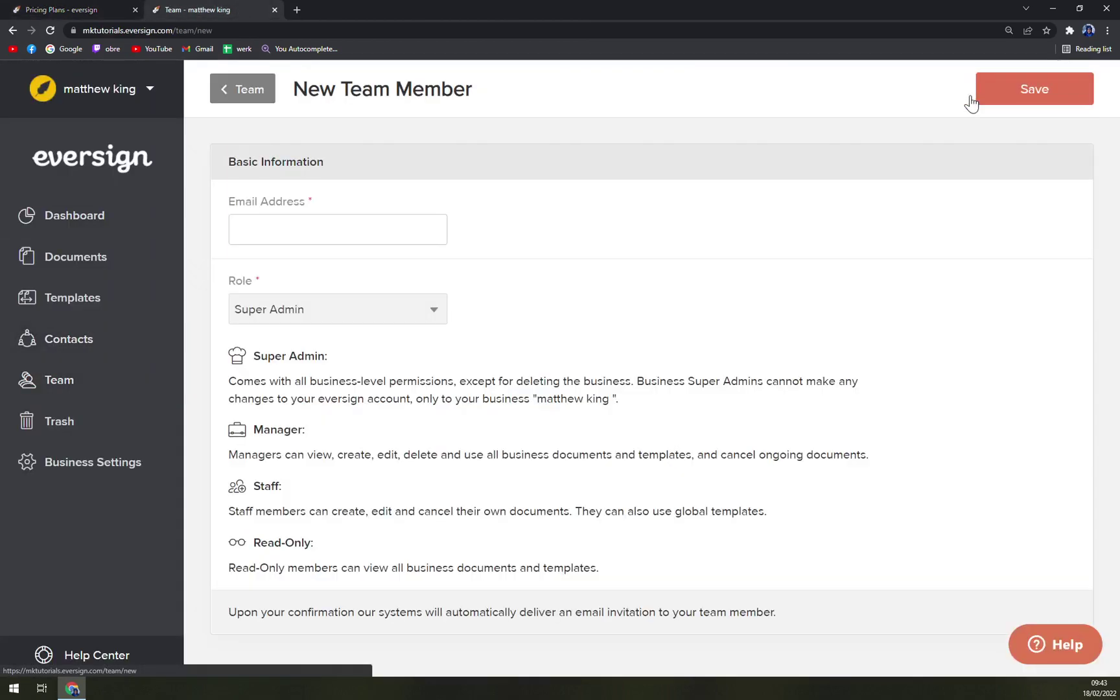
{"action": "left_click", "coordinate": [280, 241]}
- Compare the pricing plans again, close the support chat, and return to the New Team Member form
{"action": "left_click", "coordinate": [47, 16]}
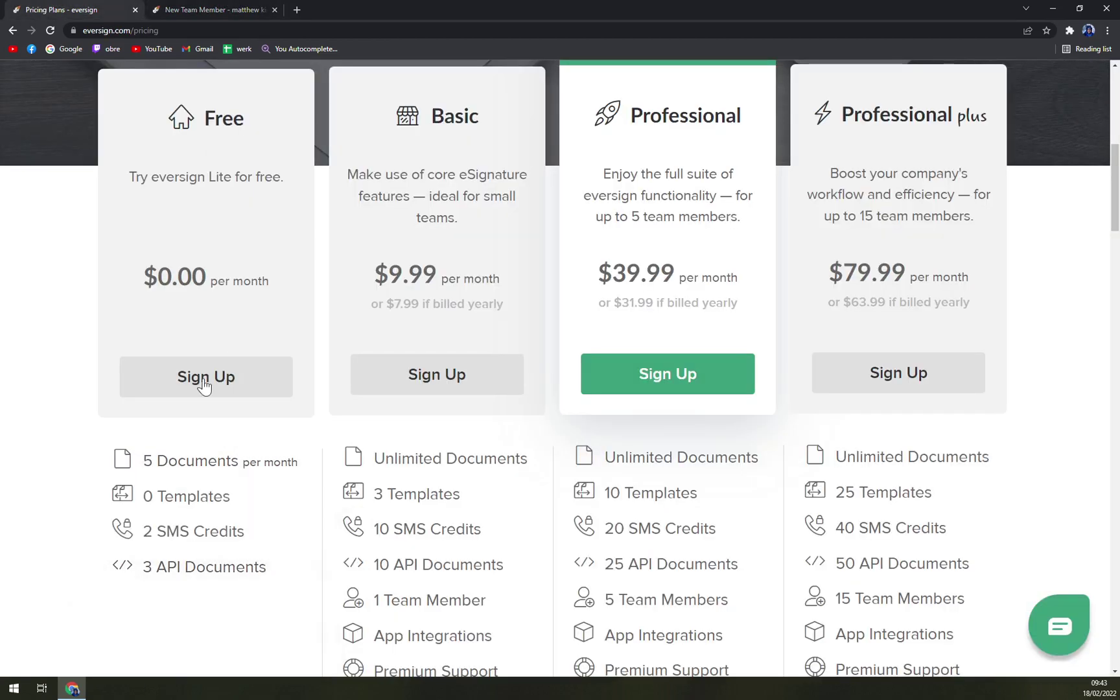
{"action": "mouse_move", "coordinate": [281, 641]}
{"action": "scroll", "coordinate": [246, 604], "scroll_direction": "down", "scroll_amount": 1}
{"action": "scroll", "coordinate": [245, 602], "scroll_direction": "up", "scroll_amount": 4}
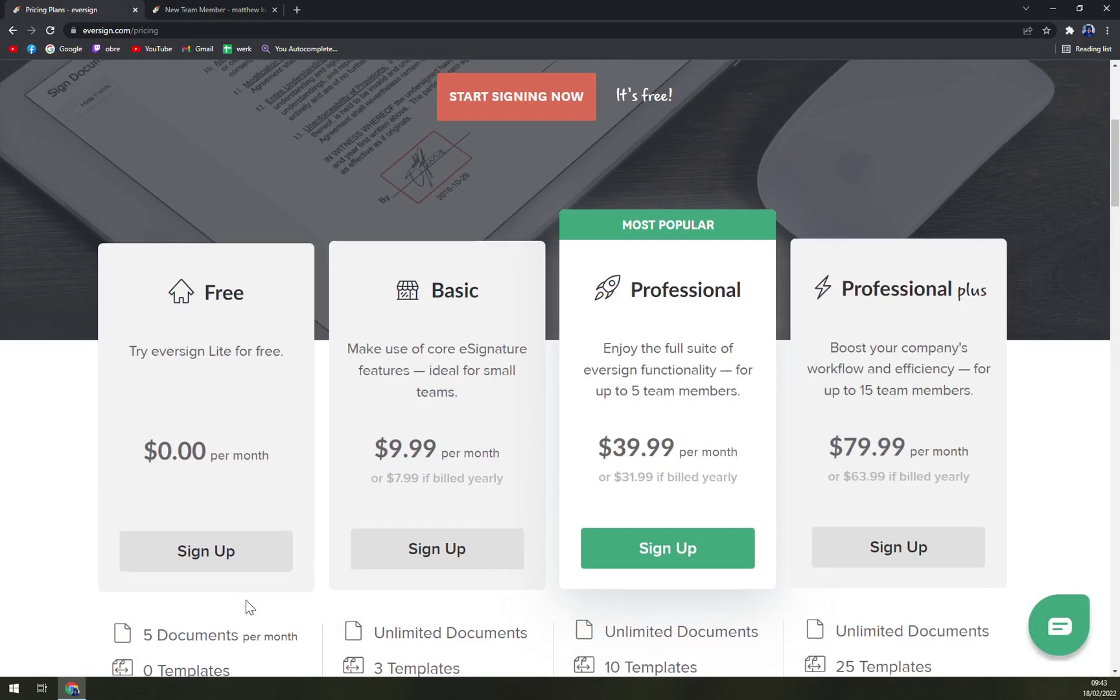
{"action": "scroll", "coordinate": [245, 595], "scroll_direction": "down", "scroll_amount": 4}
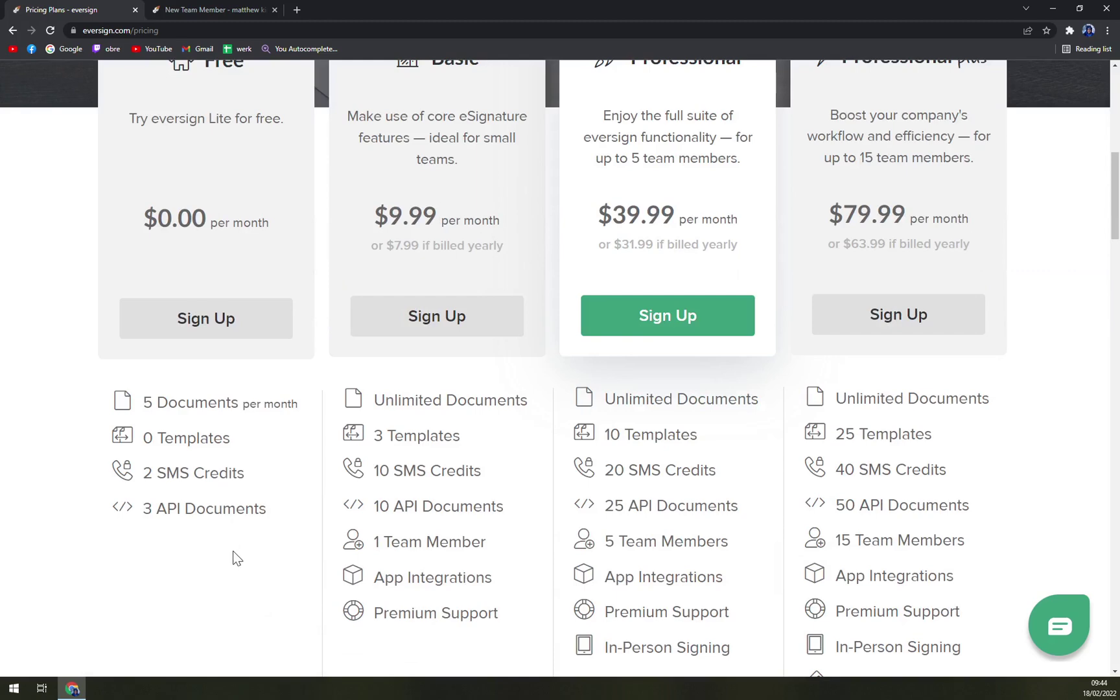
{"action": "scroll", "coordinate": [272, 512], "scroll_direction": "up", "scroll_amount": 2}
{"action": "scroll", "coordinate": [275, 522], "scroll_direction": "down", "scroll_amount": 3}
{"action": "mouse_move", "coordinate": [421, 457]}
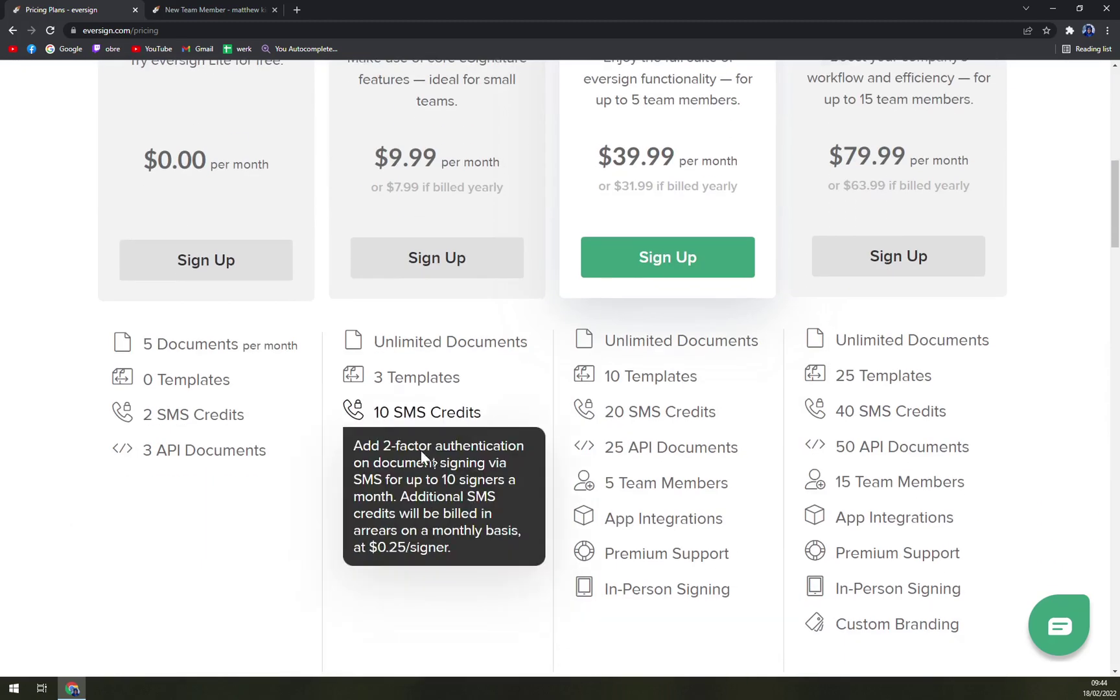
{"action": "left_click", "coordinate": [208, 9]}
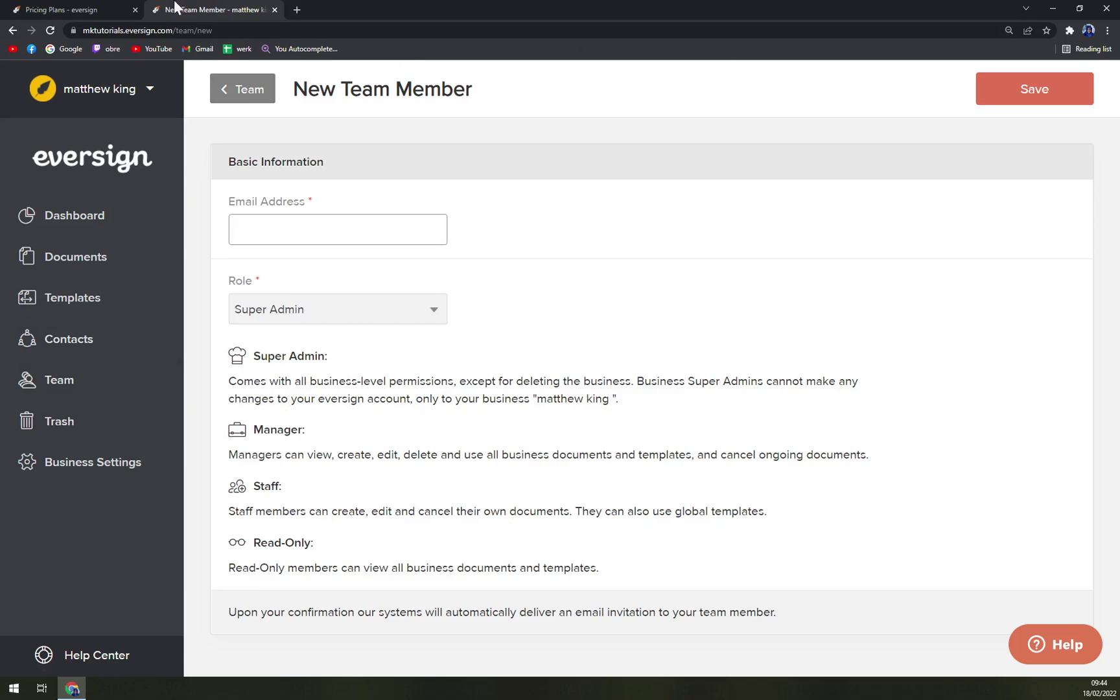
{"action": "left_click", "coordinate": [81, 9]}
{"action": "scroll", "coordinate": [408, 254], "scroll_direction": "up", "scroll_amount": 3}
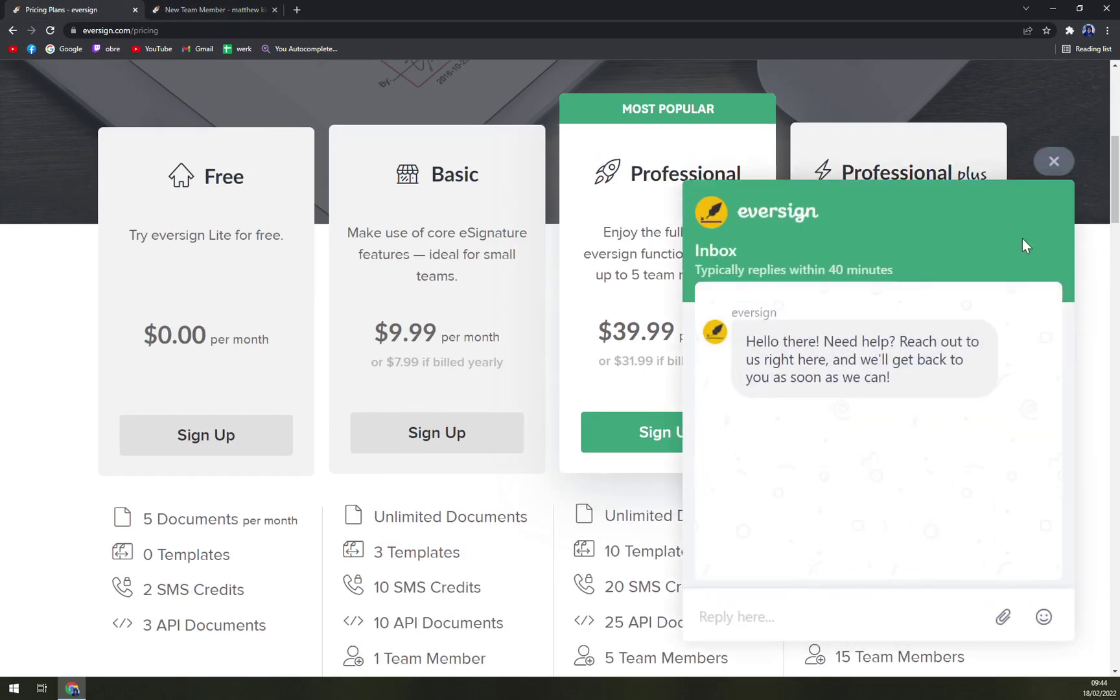
{"action": "left_click", "coordinate": [1054, 162]}
{"action": "left_click", "coordinate": [214, 9]}
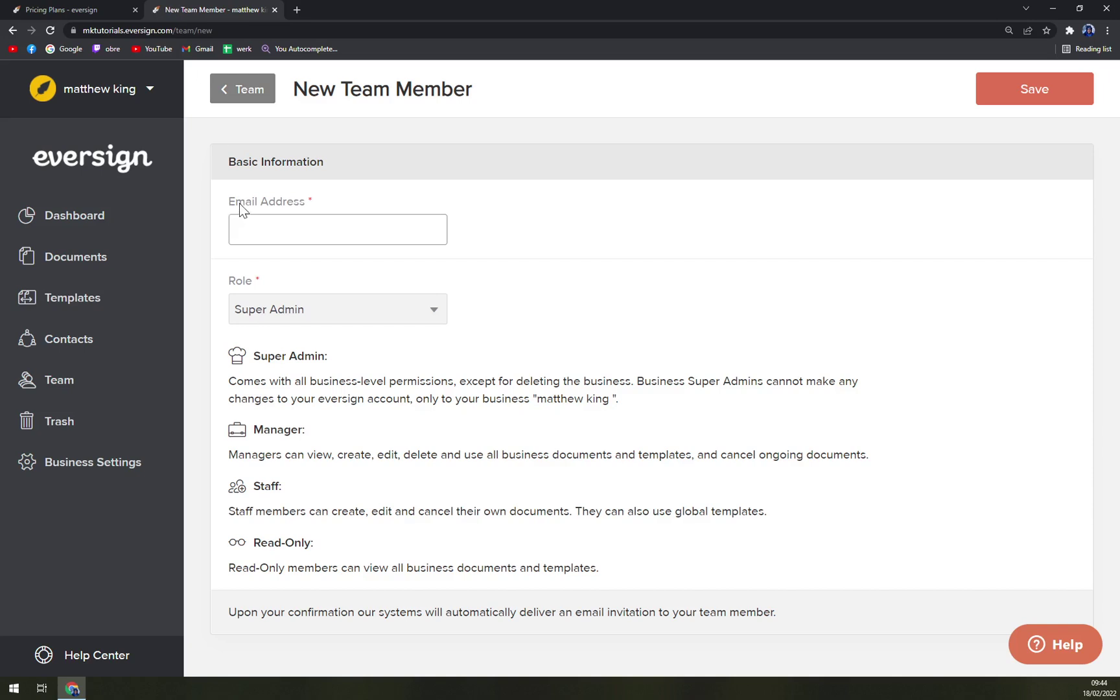
- Check the empty Trash and Business Settings, then open the Dashboard showing PLS fast completed
{"action": "left_click", "coordinate": [57, 433]}
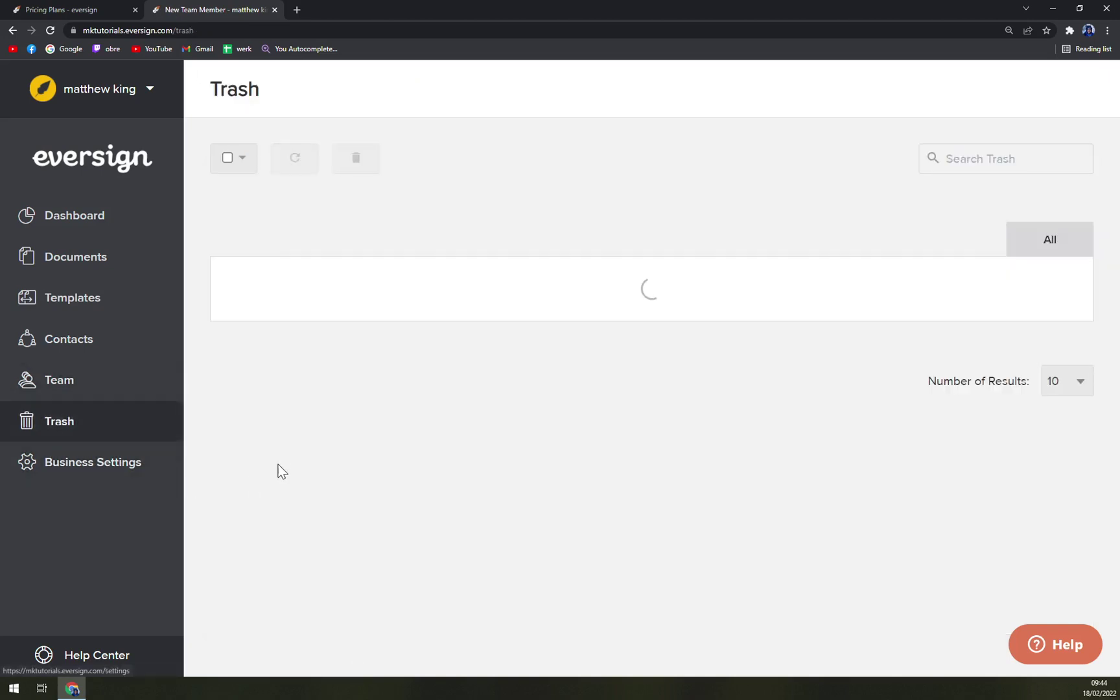
{"action": "left_click", "coordinate": [113, 461]}
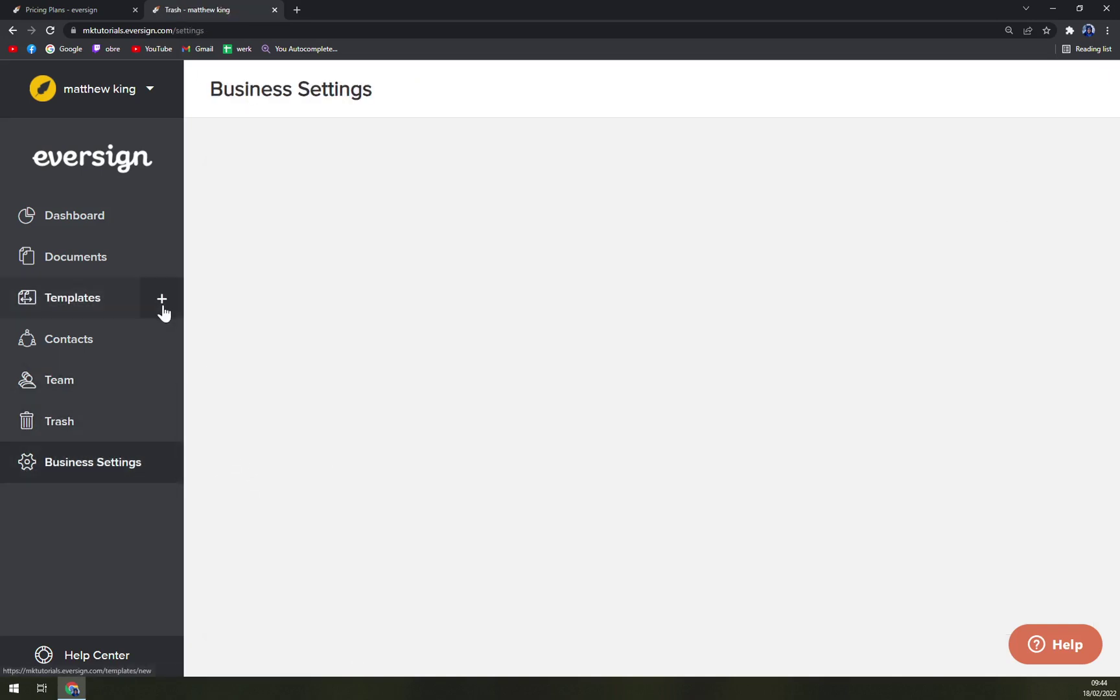
{"action": "left_click", "coordinate": [73, 217]}
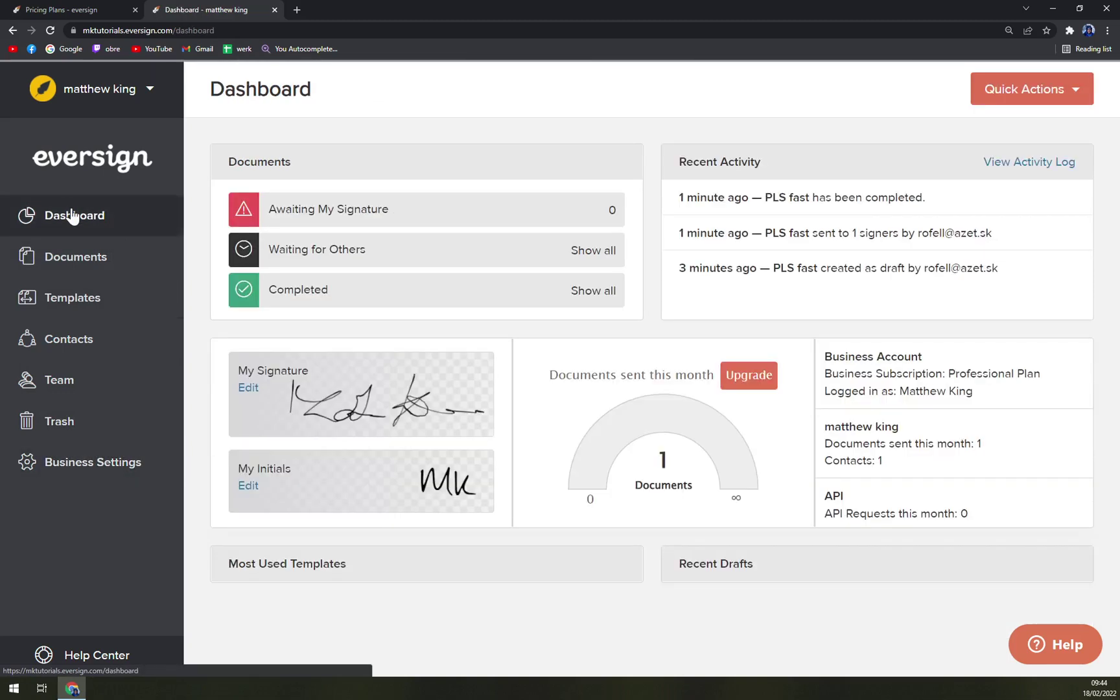